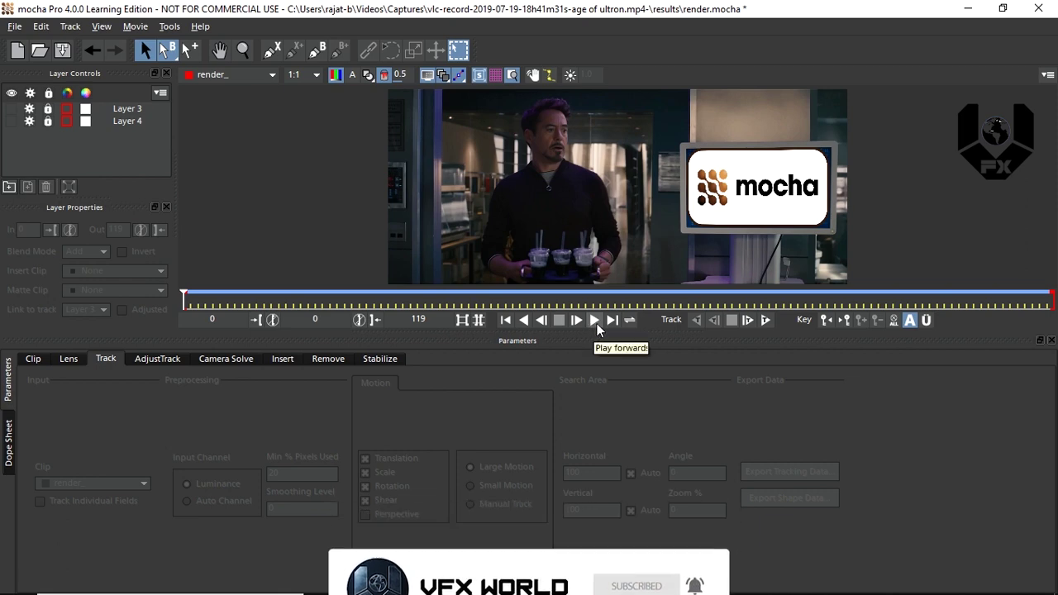
Play and scrub through the shot to preview the mocha logo on the monitor
click(596, 321)
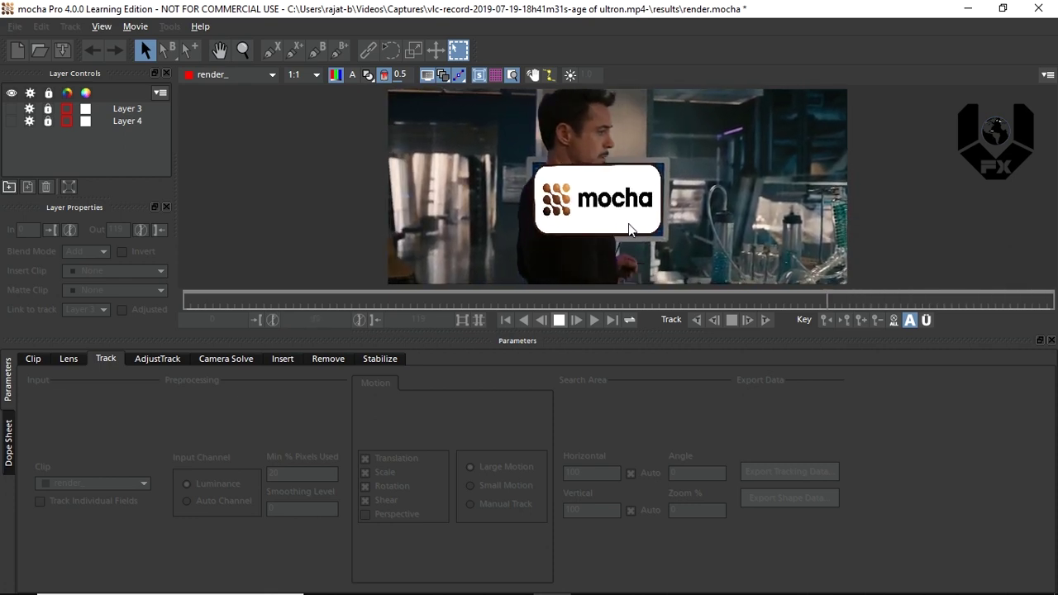
click(559, 321)
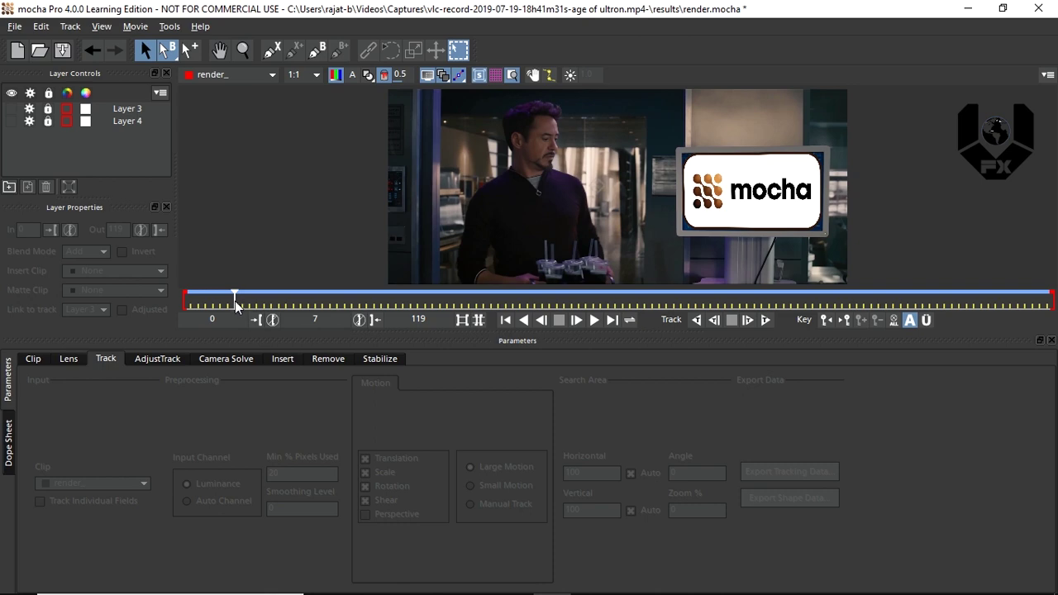
drag(234, 301, 85, 339)
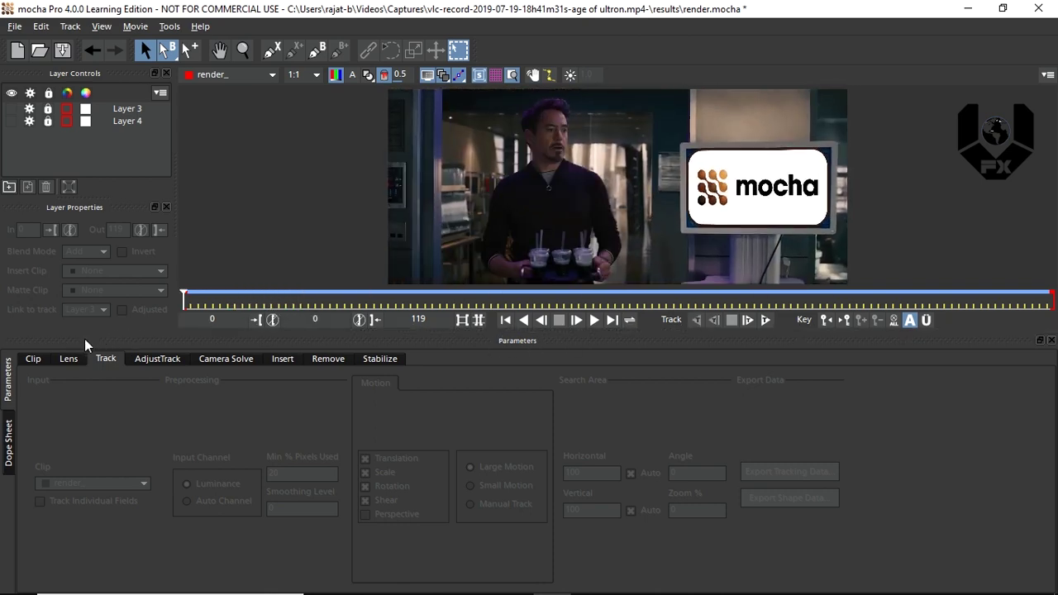
click(12, 119)
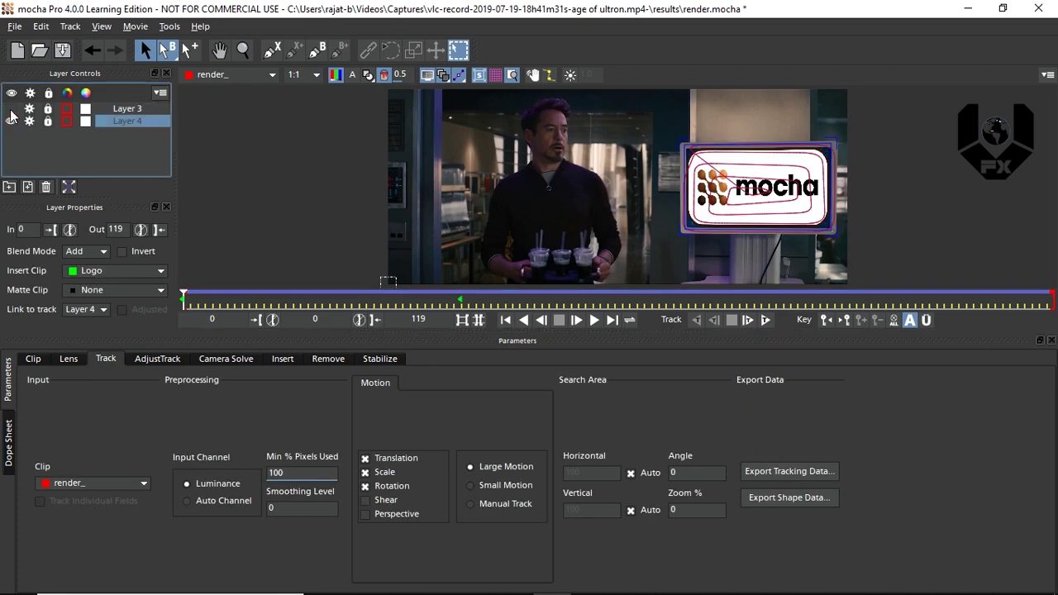
click(62, 145)
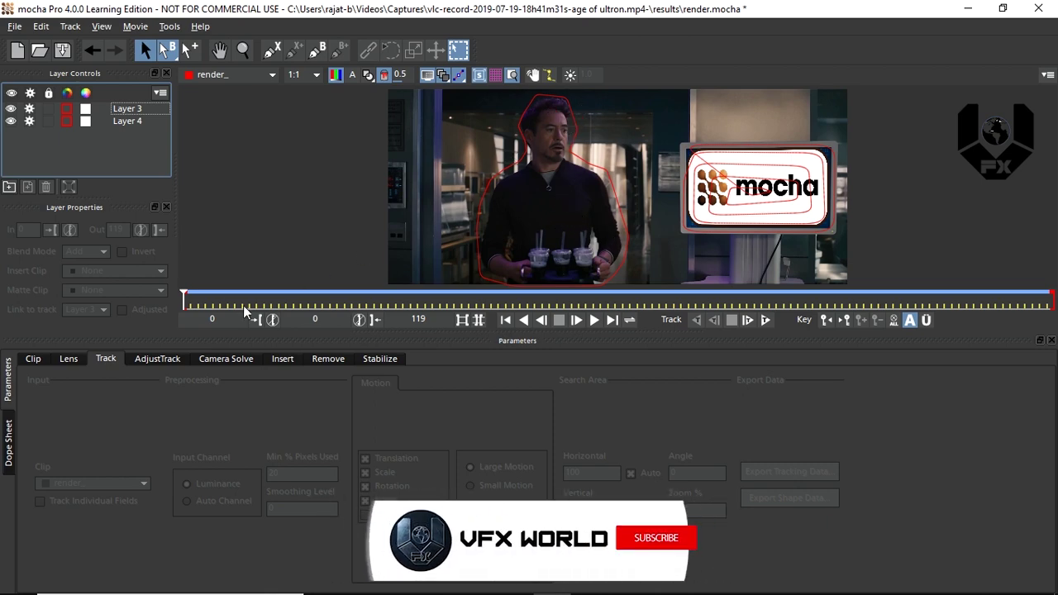
drag(198, 299, 260, 249)
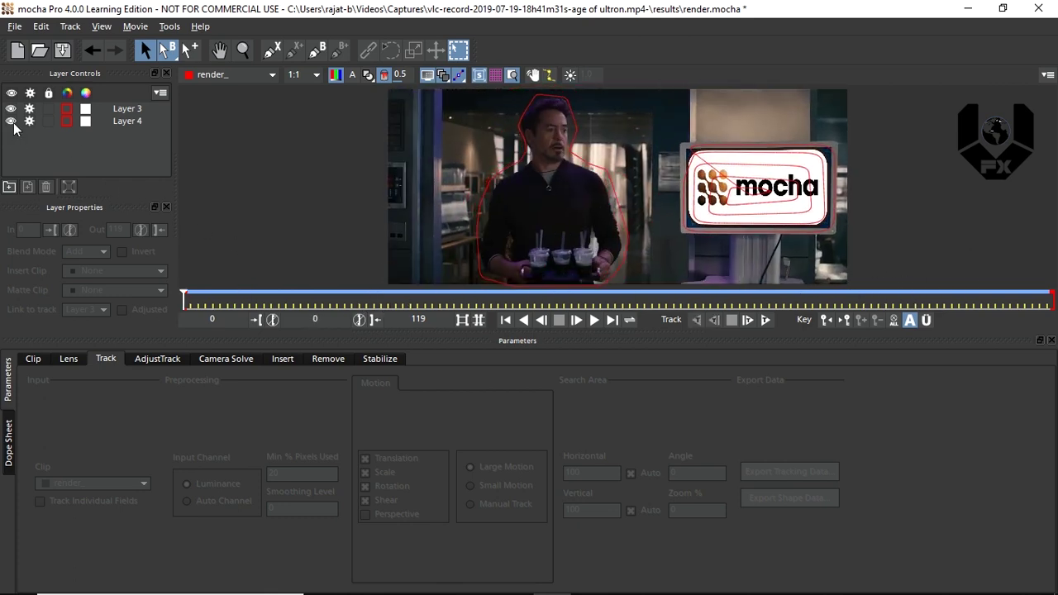
Set Layer 4's Insert Clip to None, deselect the layers, and preview frames without the logo
click(127, 122)
click(101, 270)
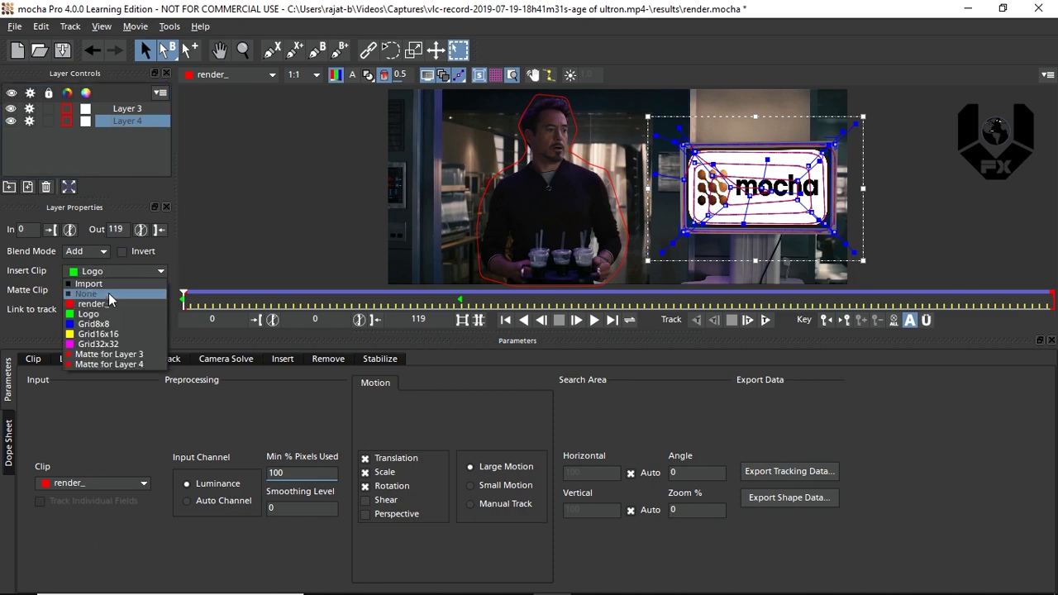
click(108, 284)
click(41, 130)
click(11, 121)
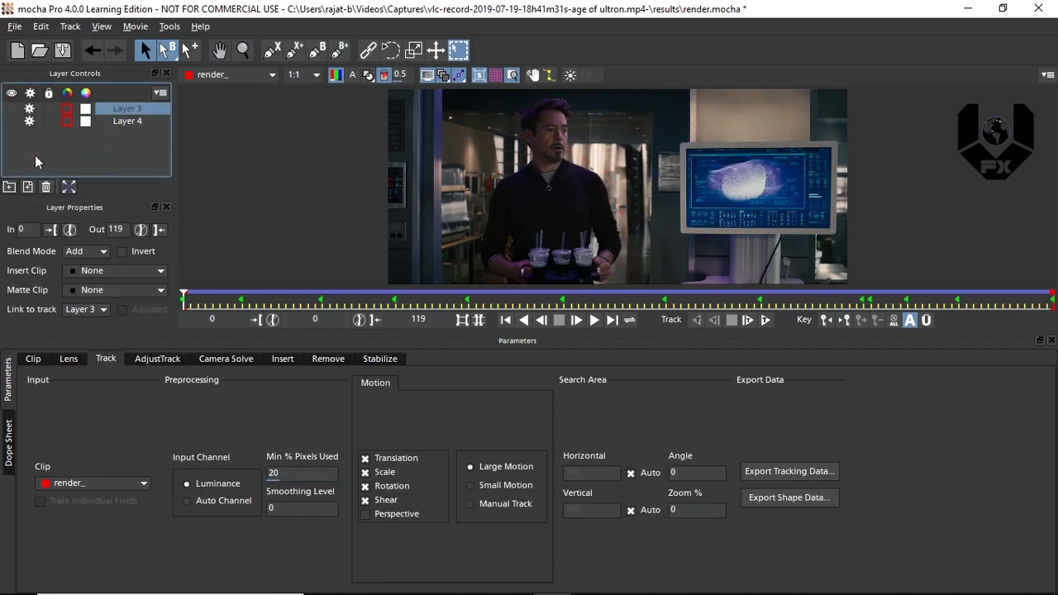
click(71, 142)
mouse_move(182, 295)
mouse_down()
mouse_move(449, 300)
mouse_move(193, 299)
mouse_move(172, 279)
mouse_up()
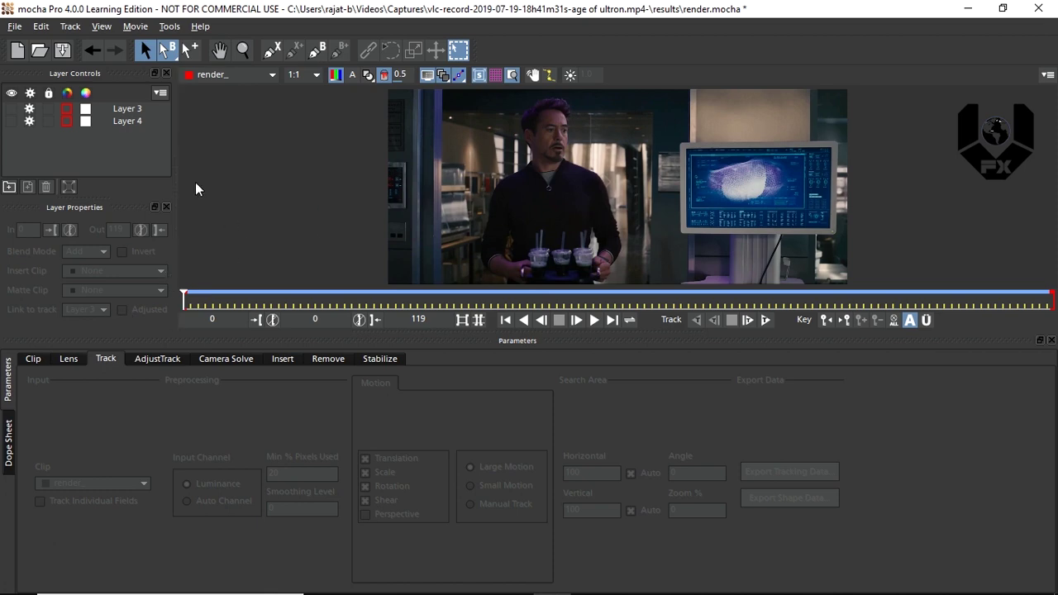
Draw an X-Spline shape around the monitor at frame 47 and track it forward to frame 93
click(273, 51)
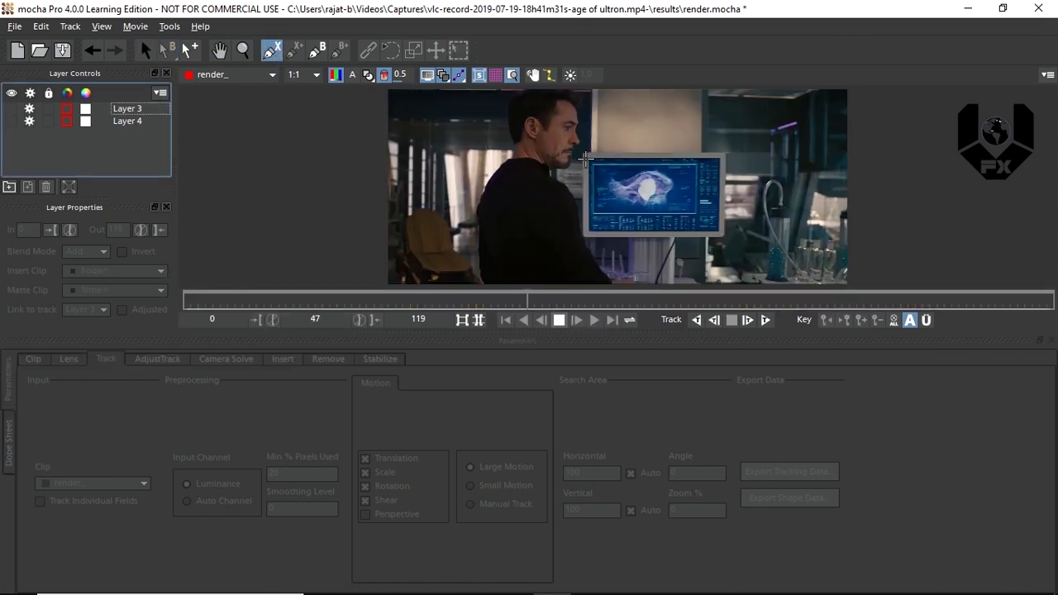
click(587, 140)
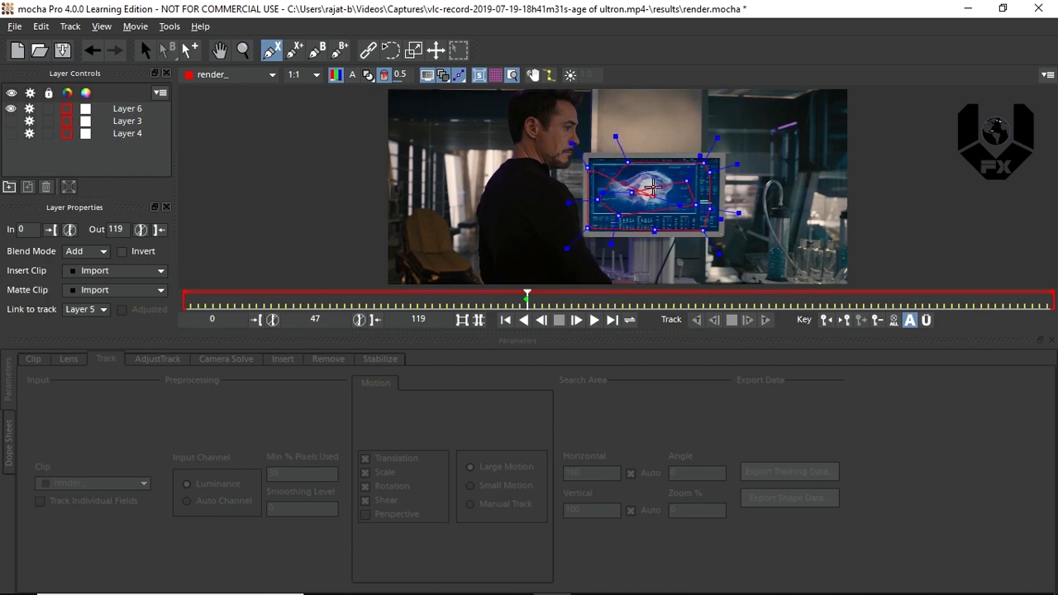
right_click(618, 263)
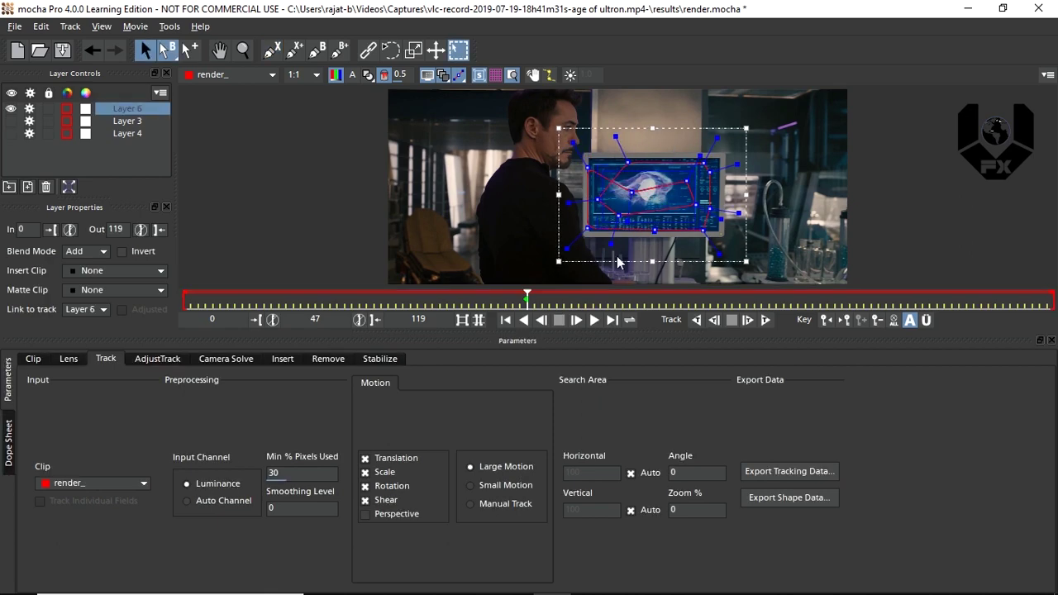
click(766, 321)
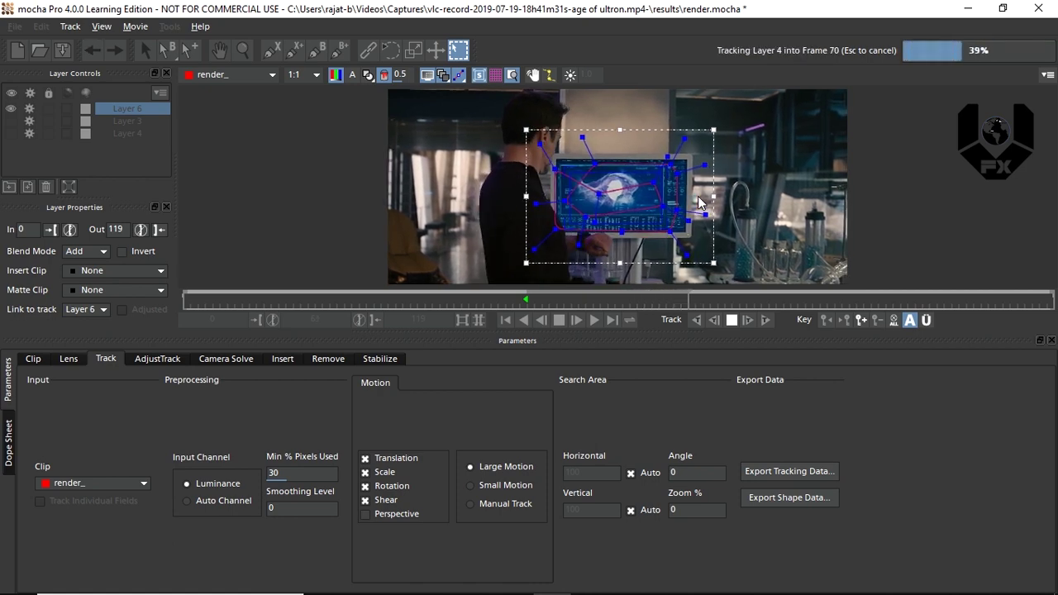
click(731, 321)
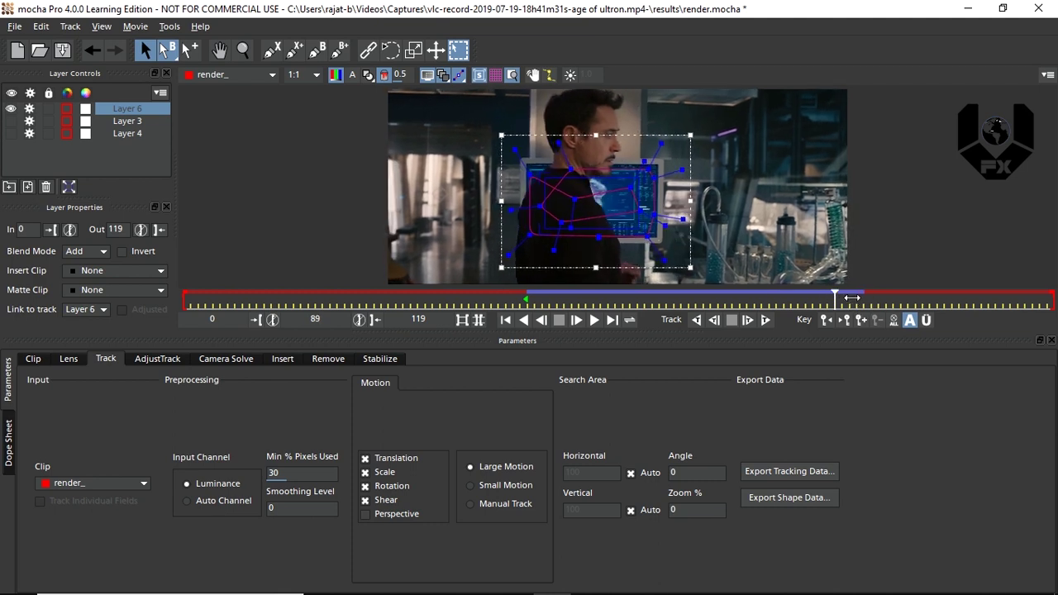
mouse_move(847, 296)
mouse_down()
mouse_move(832, 293)
mouse_move(852, 293)
mouse_up()
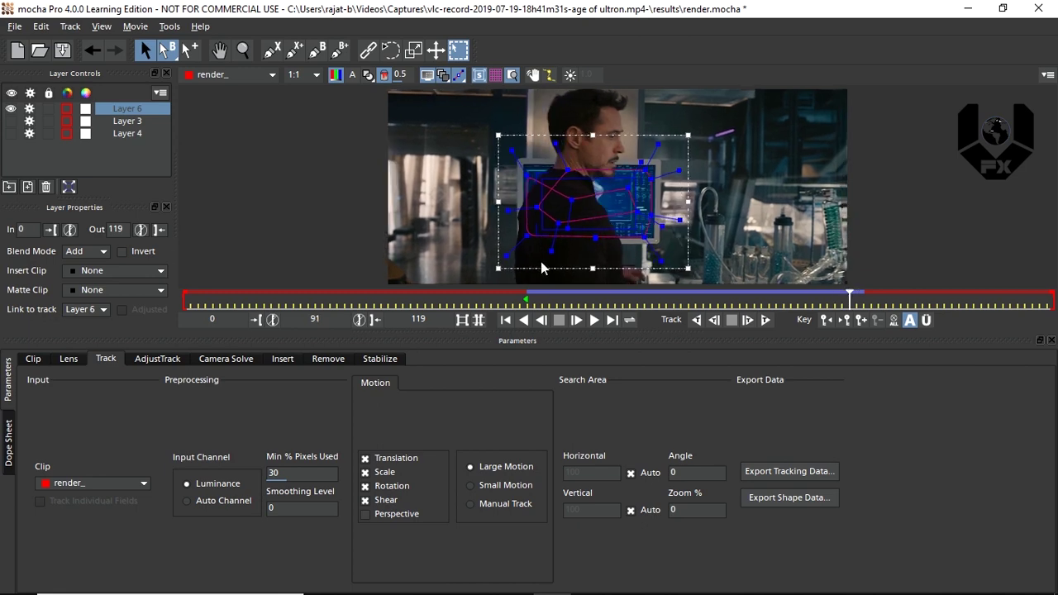
Delete Layer 6 and draw an X-Spline roto shape around the man at frame 53
right_click(133, 117)
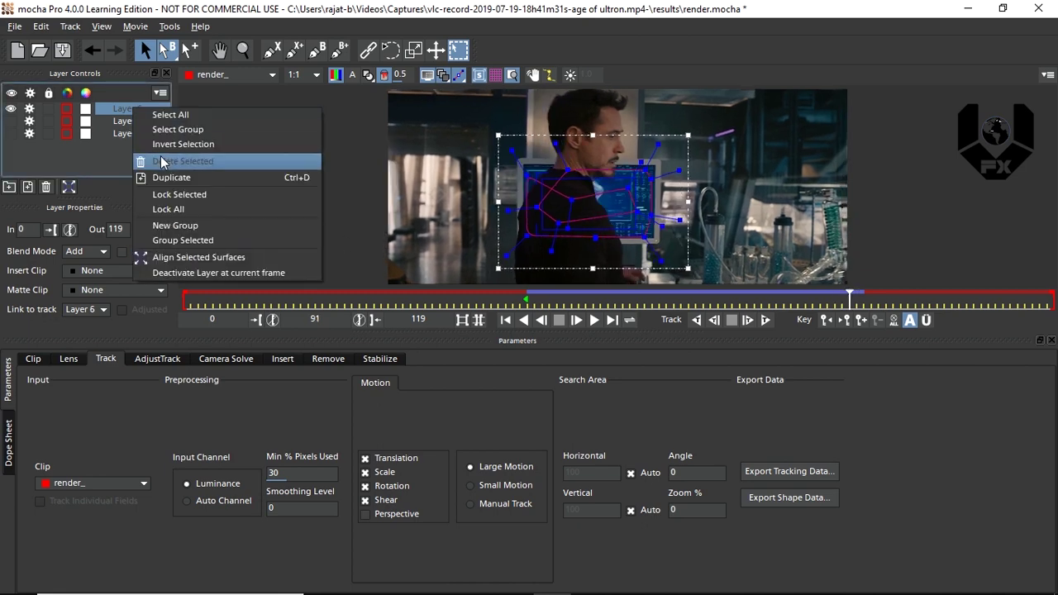
click(167, 164)
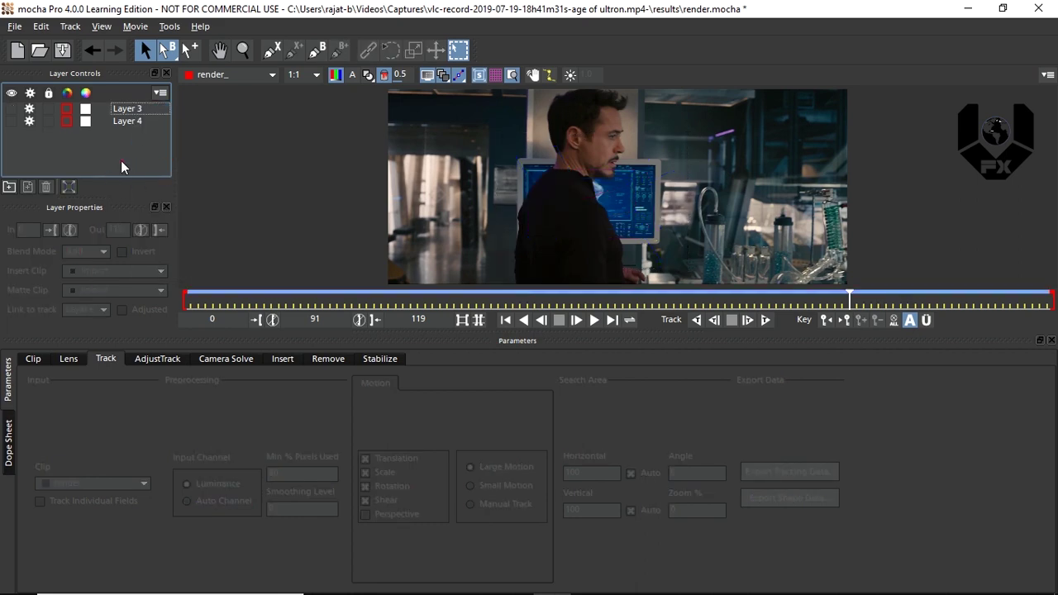
drag(847, 296, 565, 281)
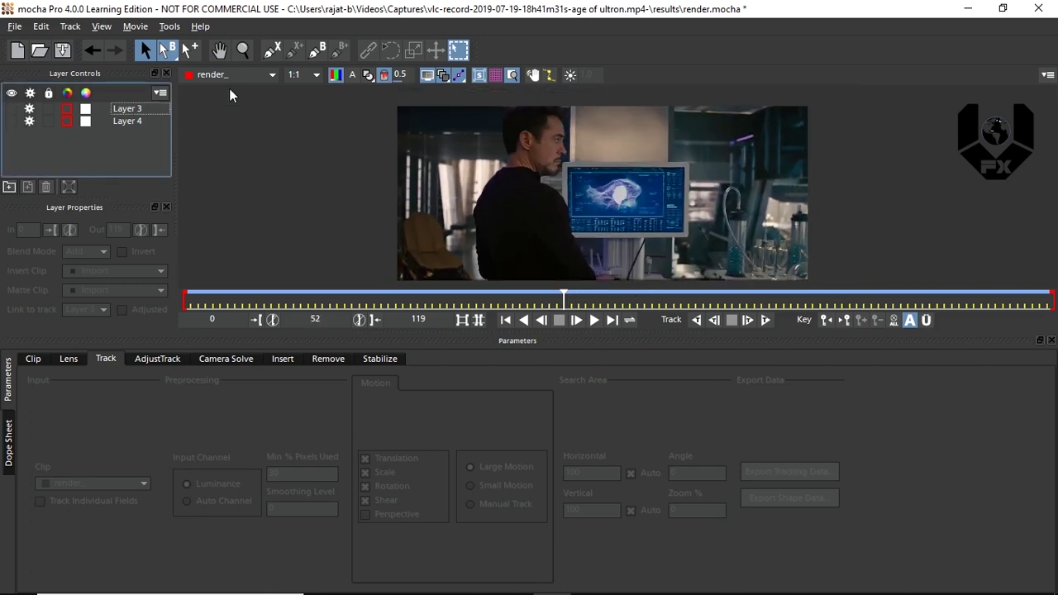
click(273, 51)
click(501, 106)
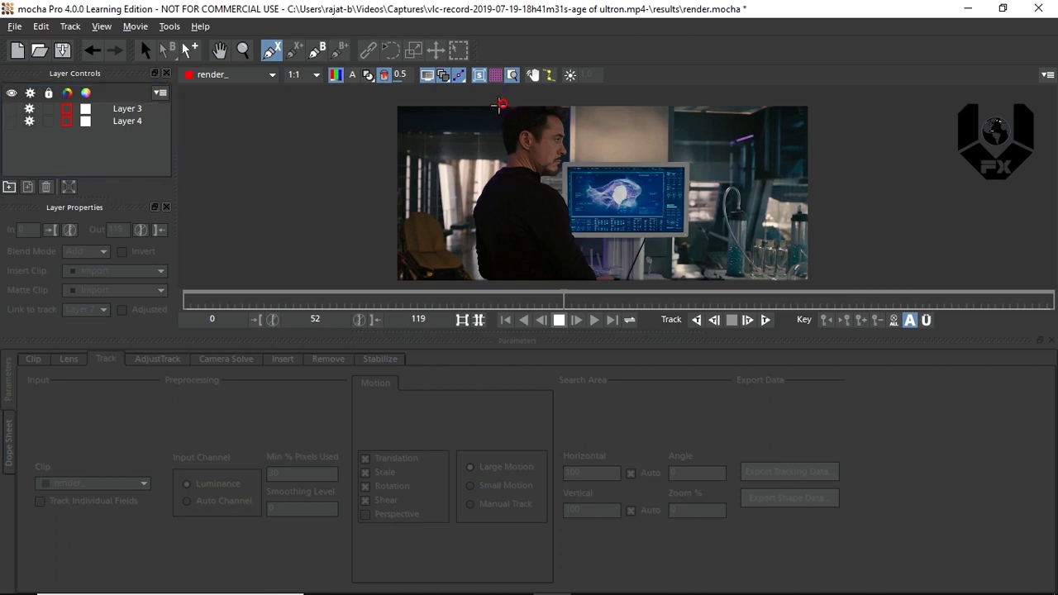
click(496, 128)
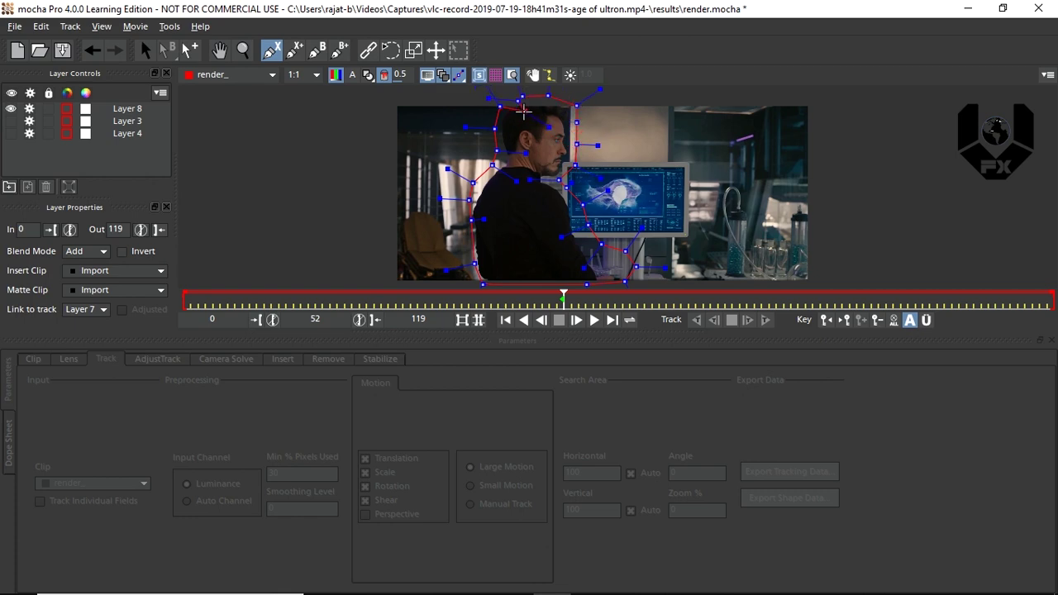
right_click(522, 109)
Refit the roto shape to the man at frames 72 and 81, then hide Layer 8
drag(563, 297, 709, 295)
drag(576, 122, 576, 121)
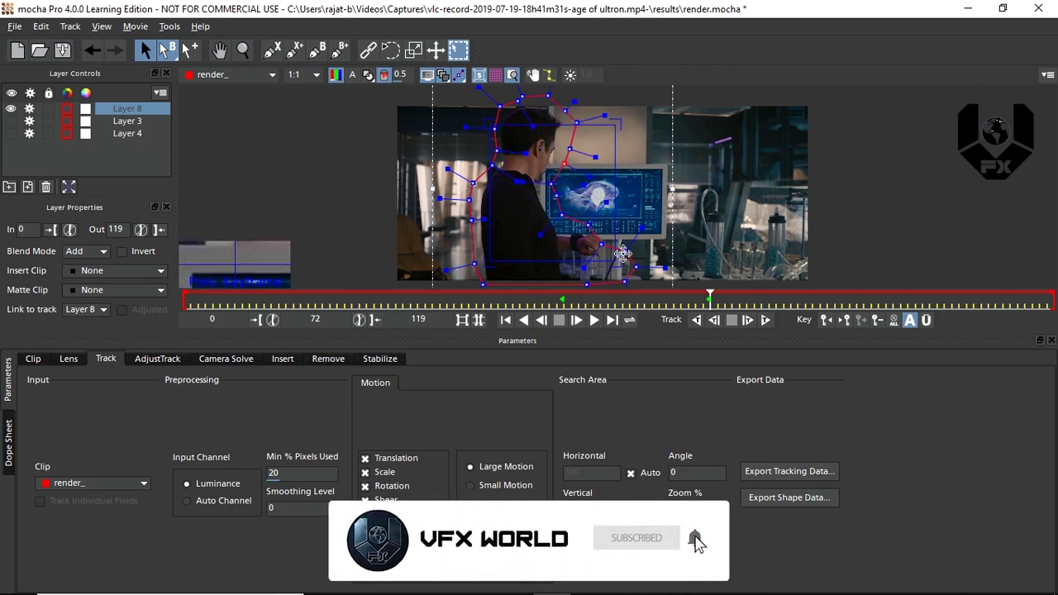
drag(623, 254, 586, 227)
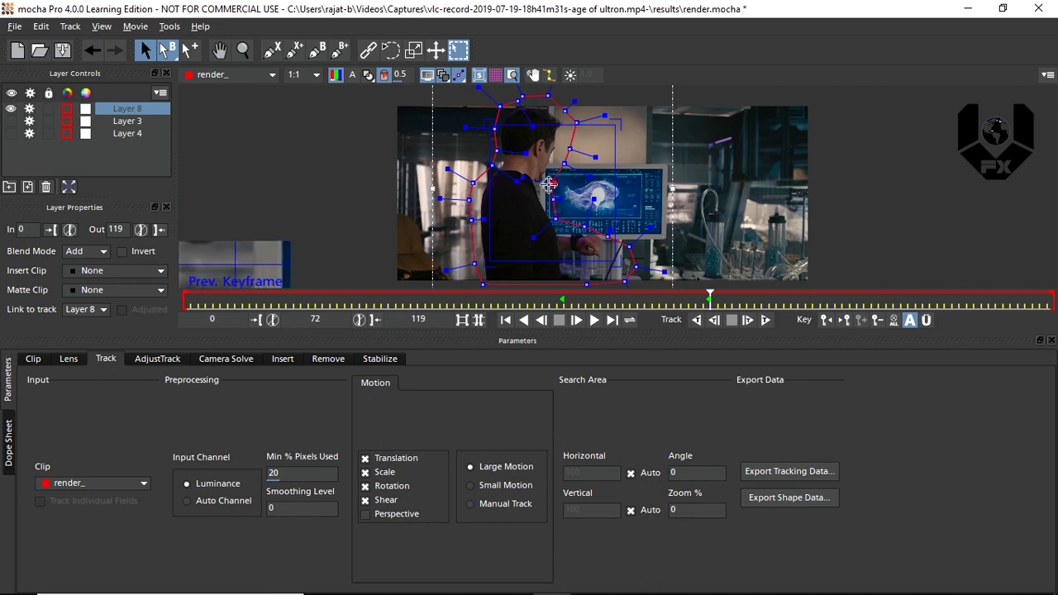
drag(563, 156, 584, 119)
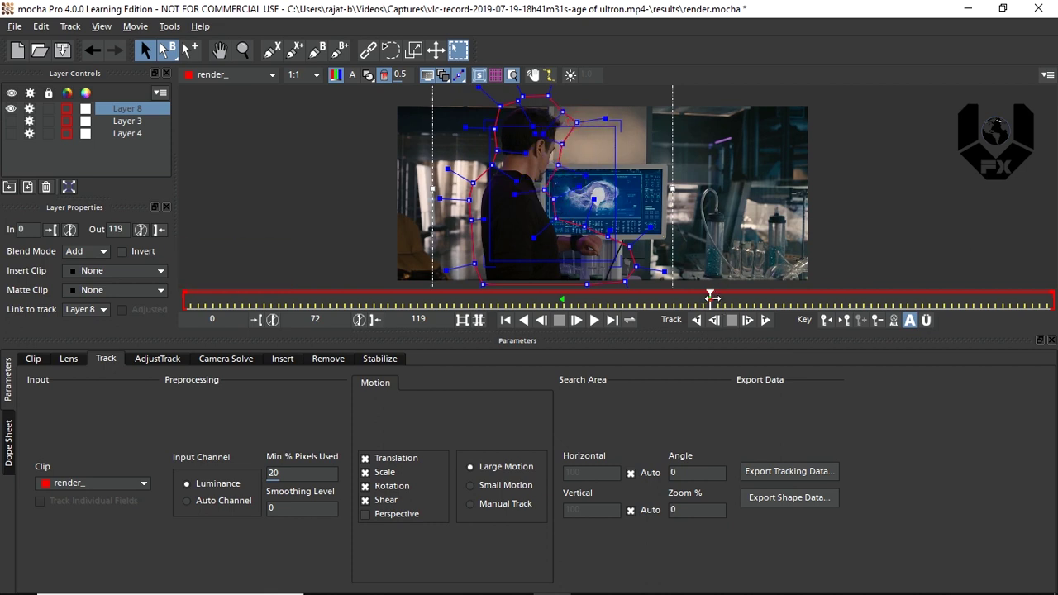
drag(711, 296, 776, 296)
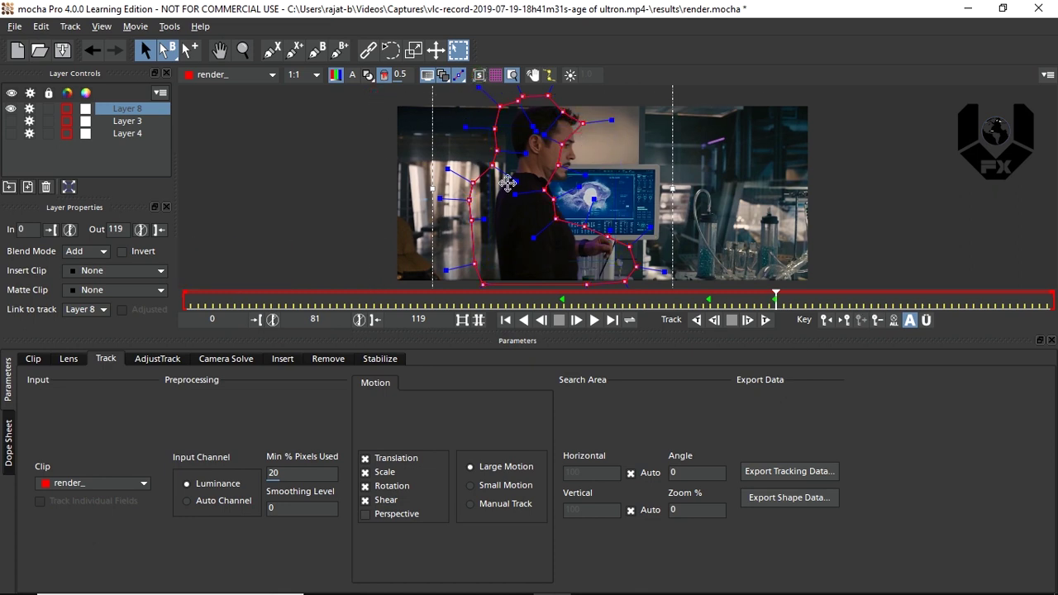
drag(500, 149, 586, 122)
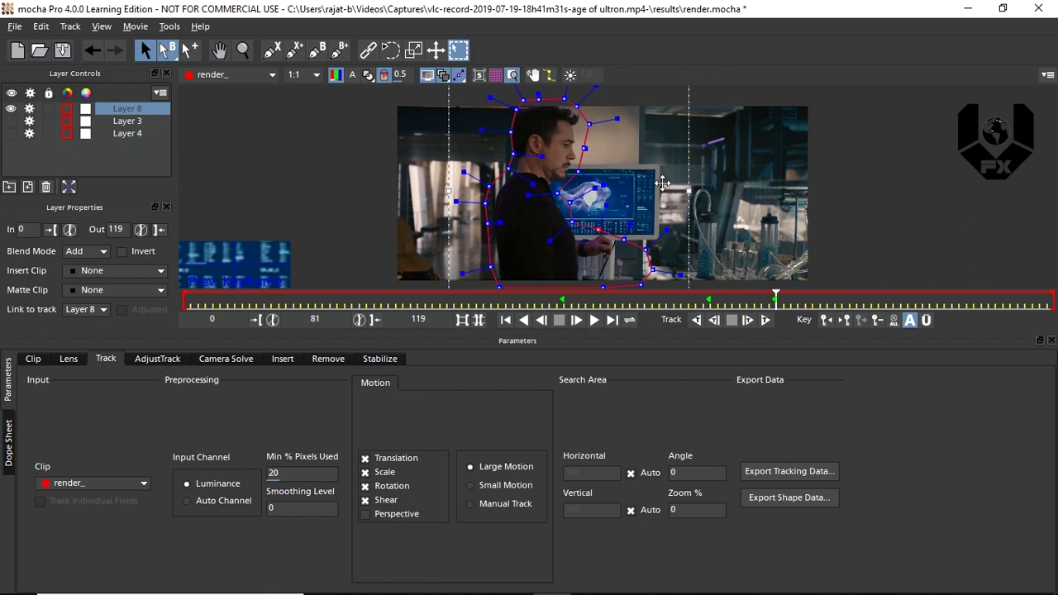
click(13, 108)
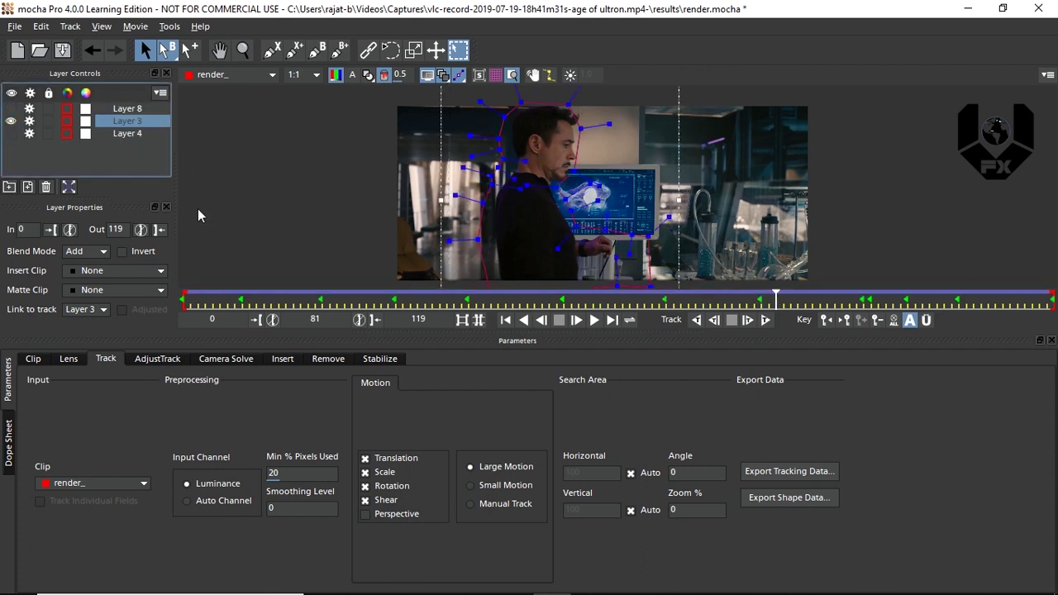
Scrub back to the start of the shot, deselect Layer 3, and begin an X-Spline on the monitor's left edge
drag(776, 303, 367, 299)
drag(441, 306, 183, 289)
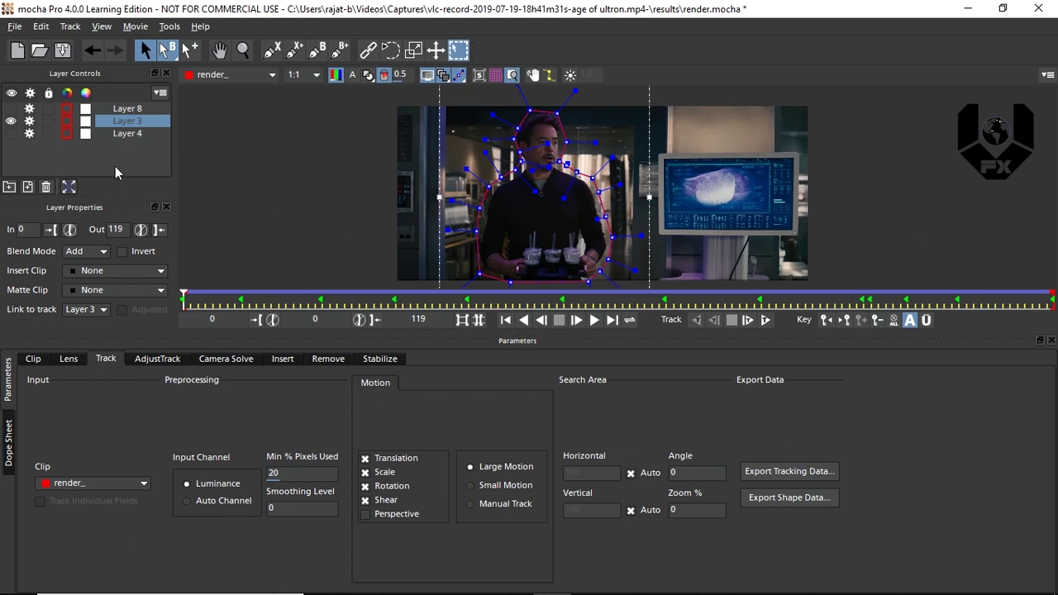
click(372, 168)
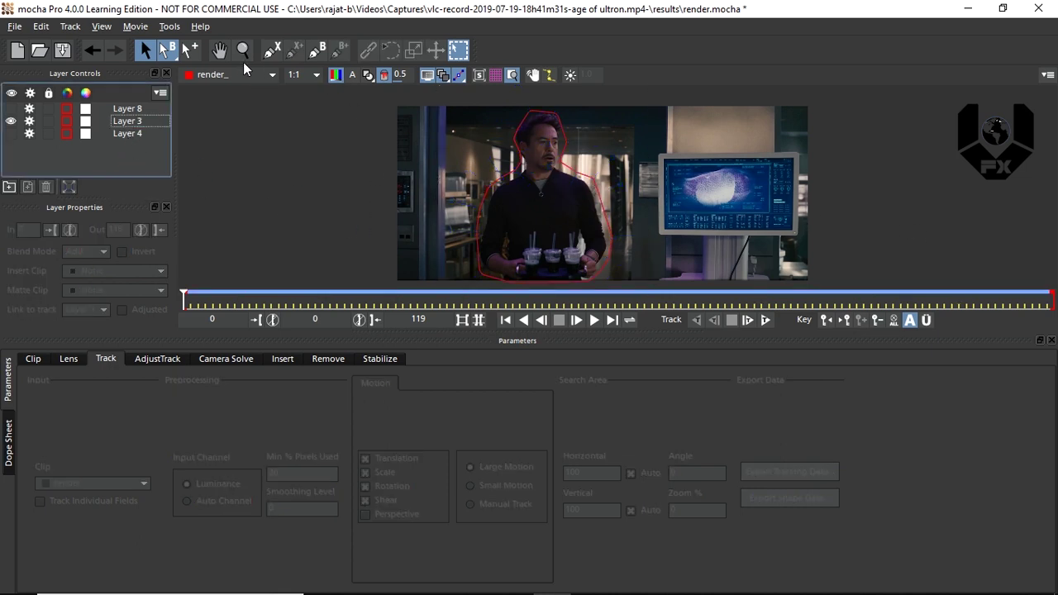
click(272, 51)
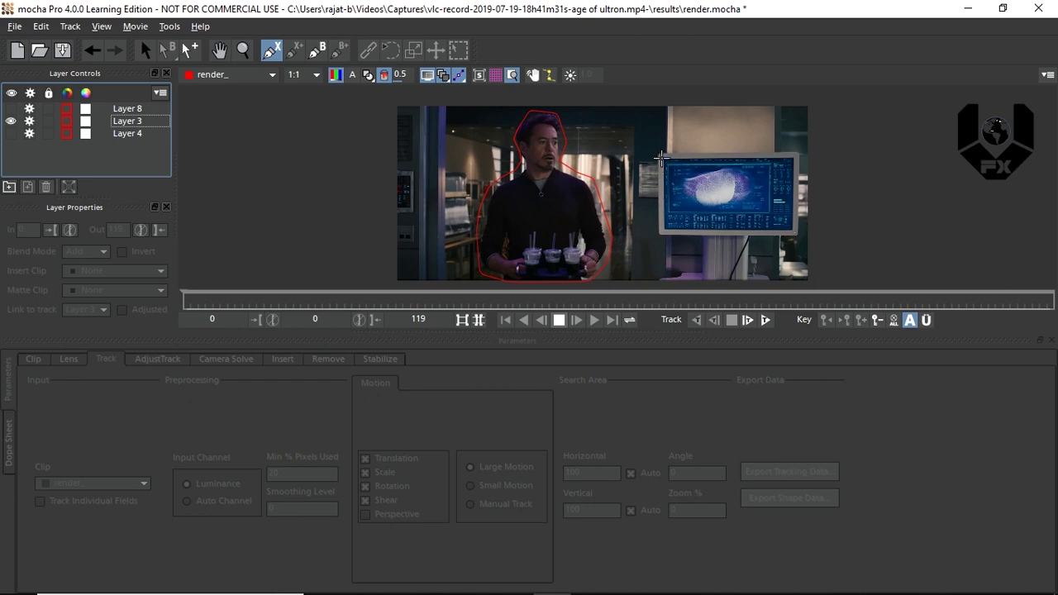
click(662, 158)
Place spline points around the monitor's inner display area and close the shape
click(664, 234)
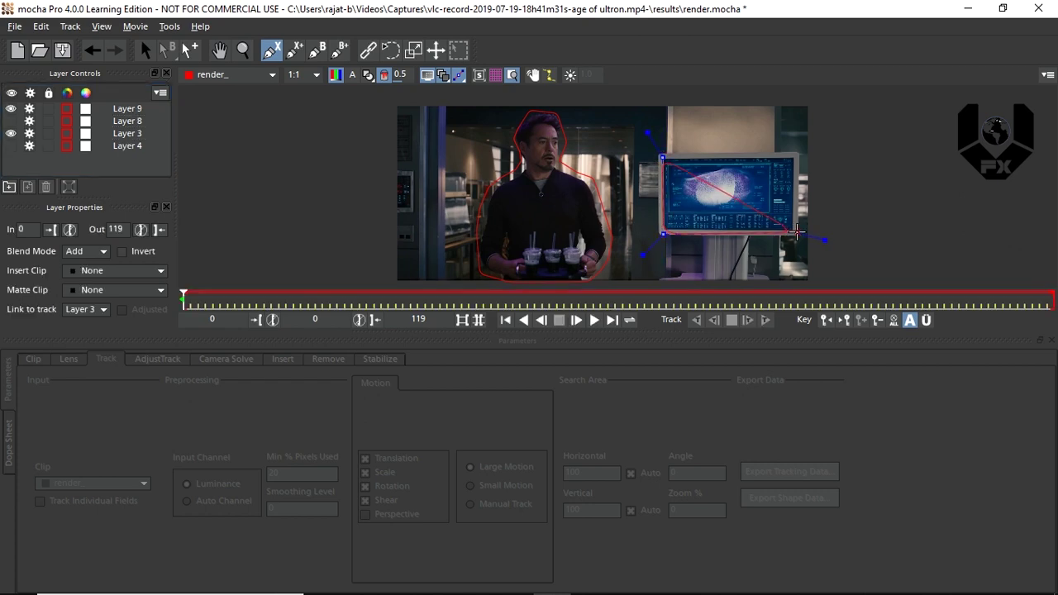
click(798, 233)
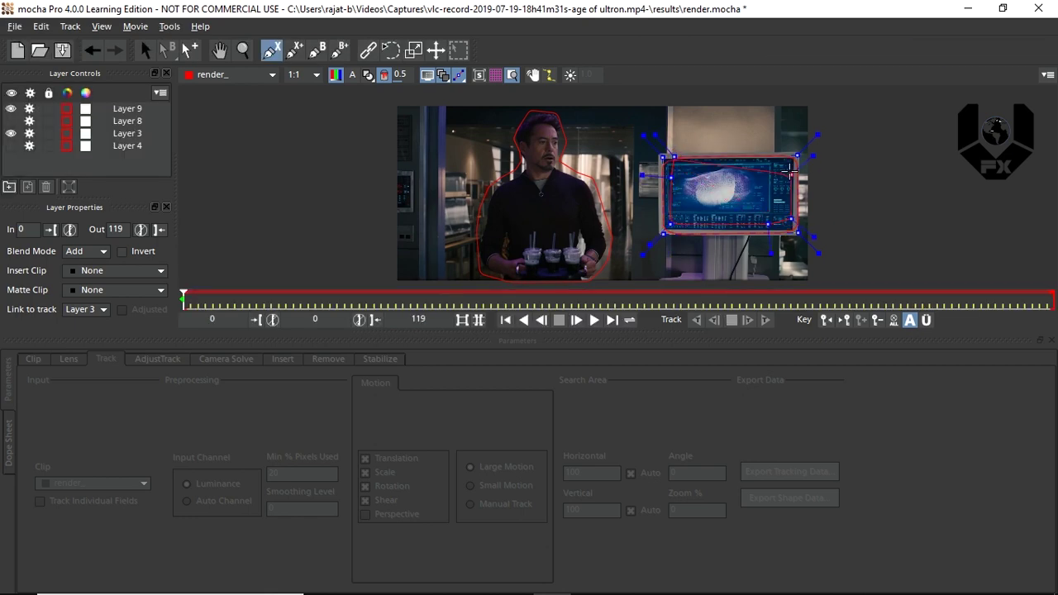
click(686, 217)
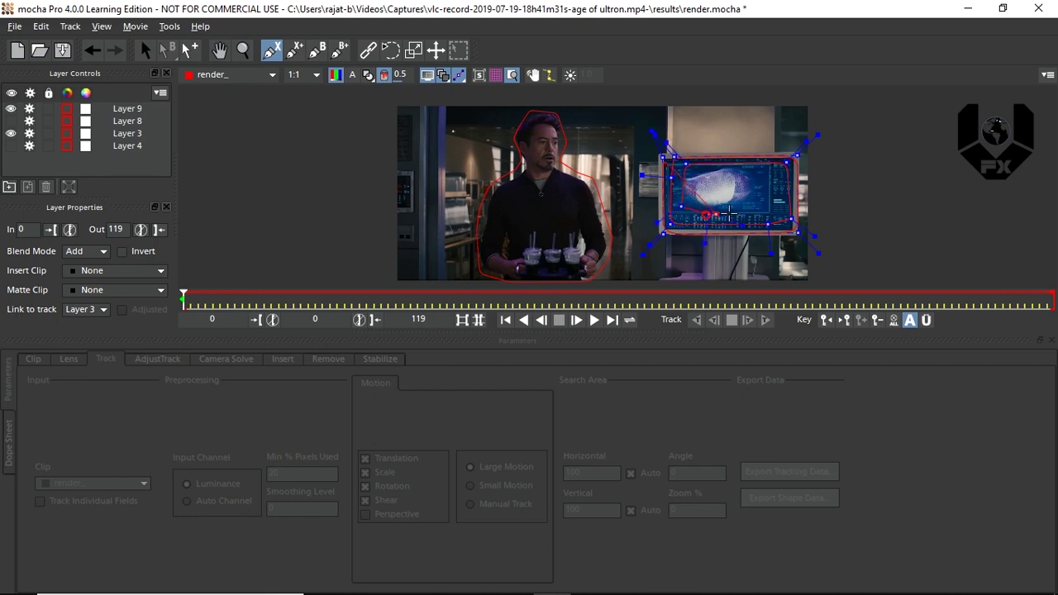
click(782, 215)
click(775, 175)
click(694, 189)
click(713, 203)
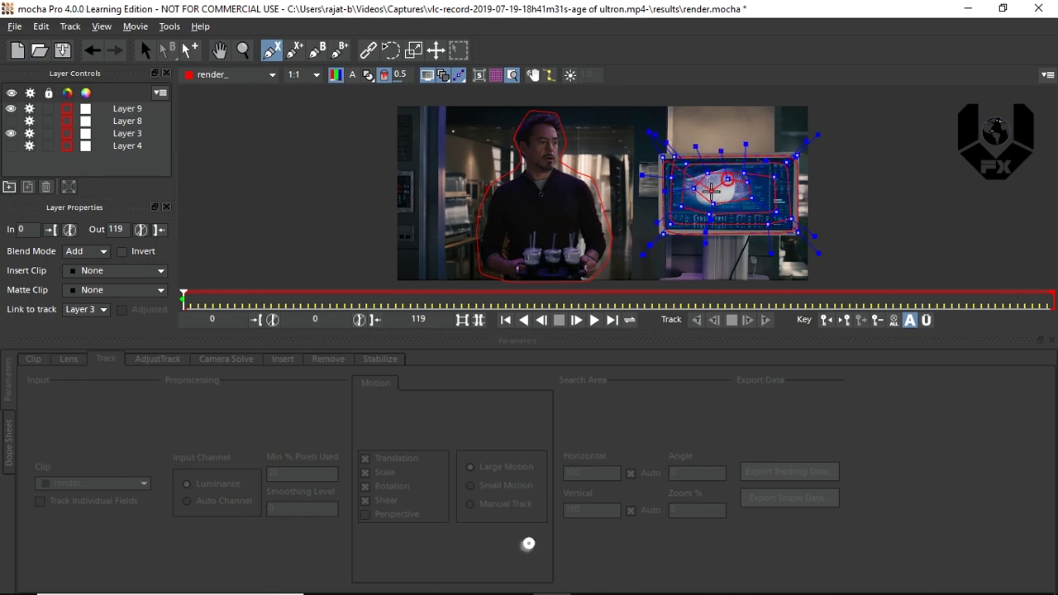
right_click(721, 191)
key(s)
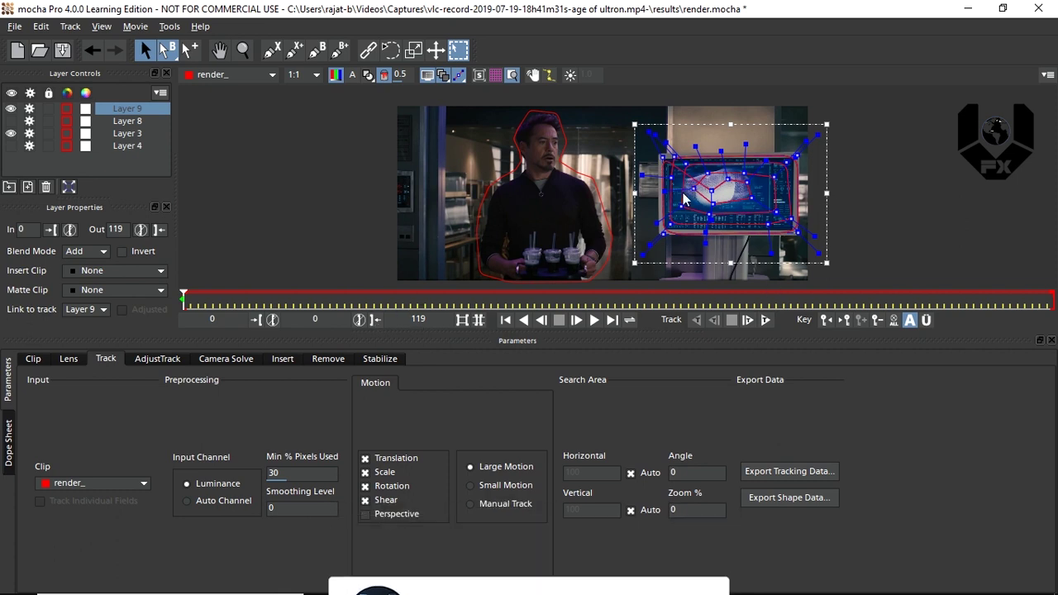
Turn off Shear, choose Small Motion, and set Layer 9's Min % Pixels Used to 100
click(366, 500)
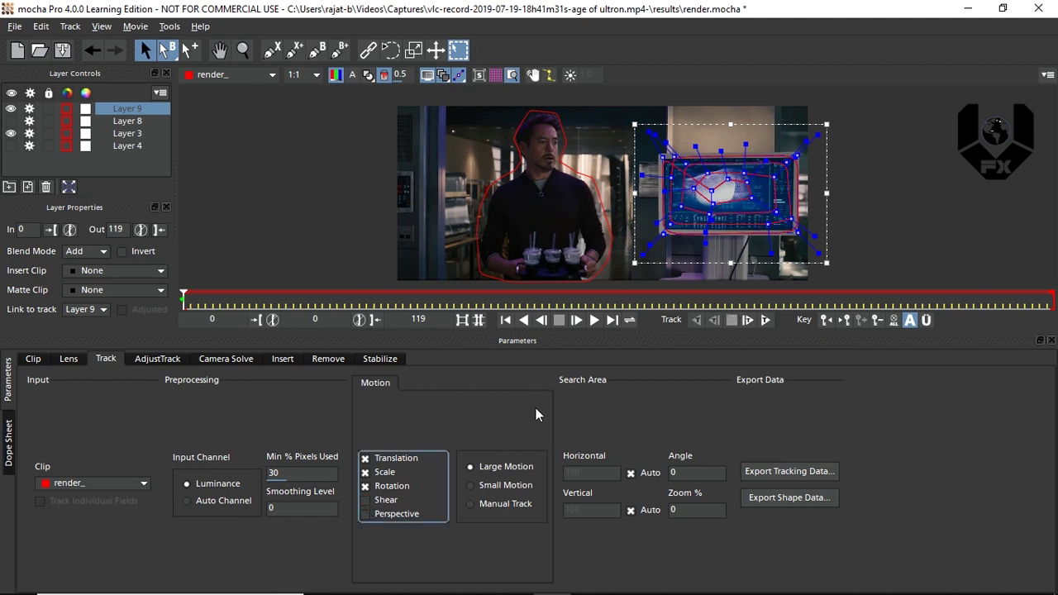
click(472, 486)
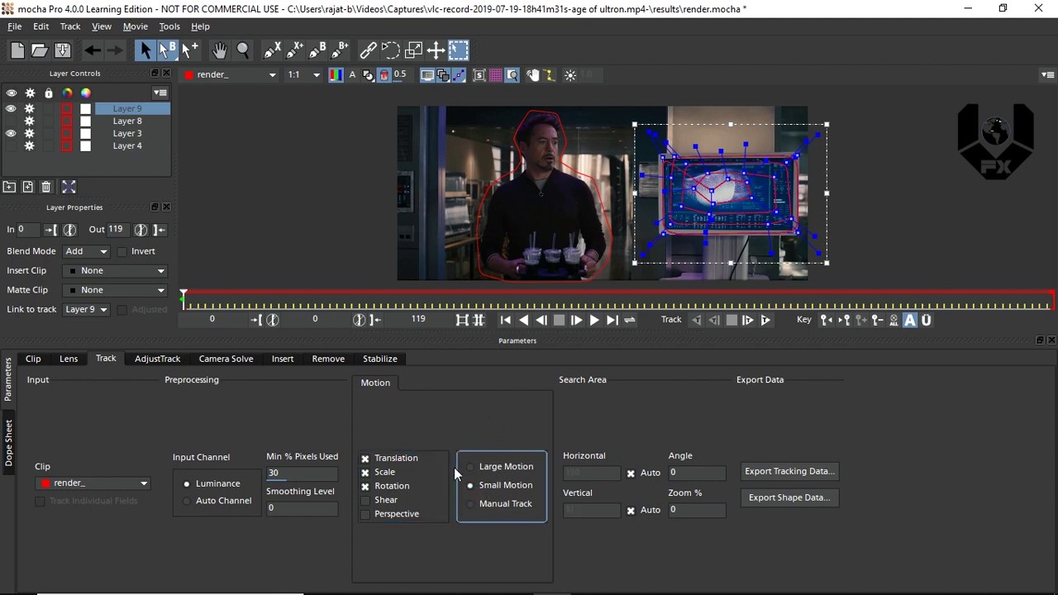
double_click(289, 474)
text(3)
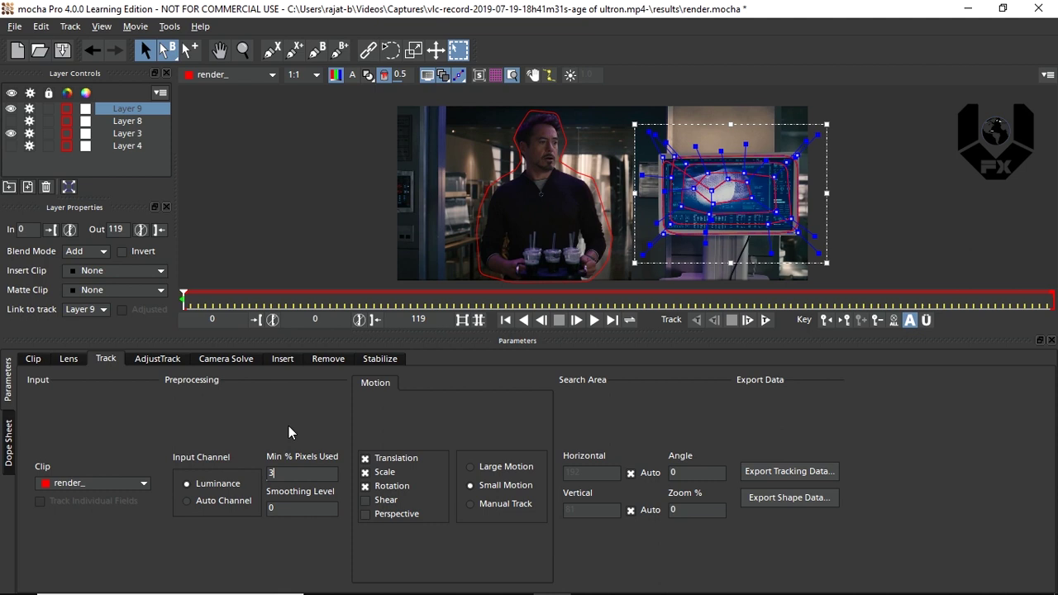
key(BackSpace)
text(100)
Move Layer 9 below Layer 3 and switch between the two layers to compare their settings
click(128, 134)
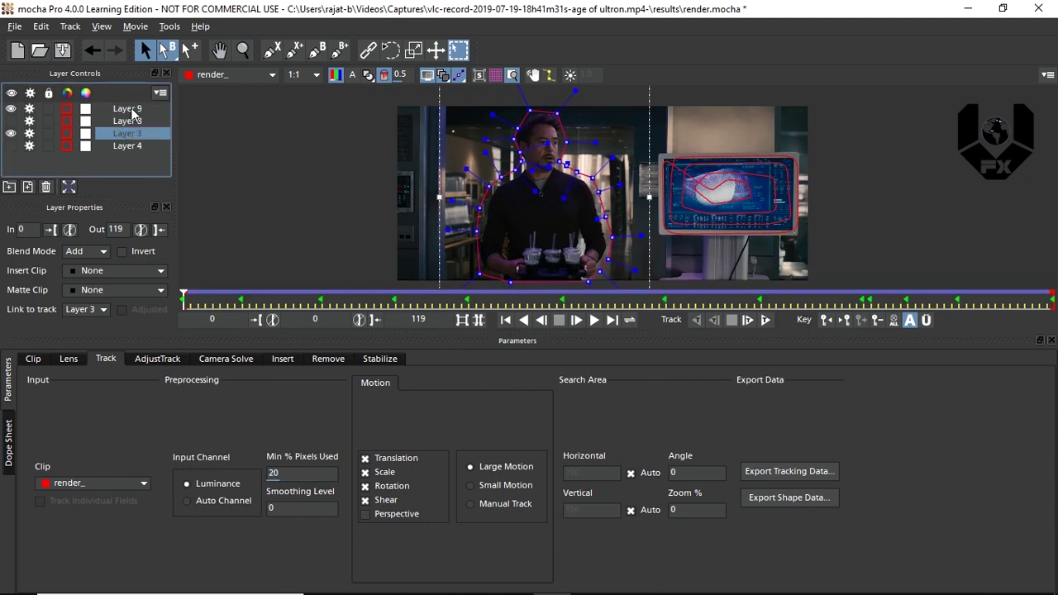
click(129, 110)
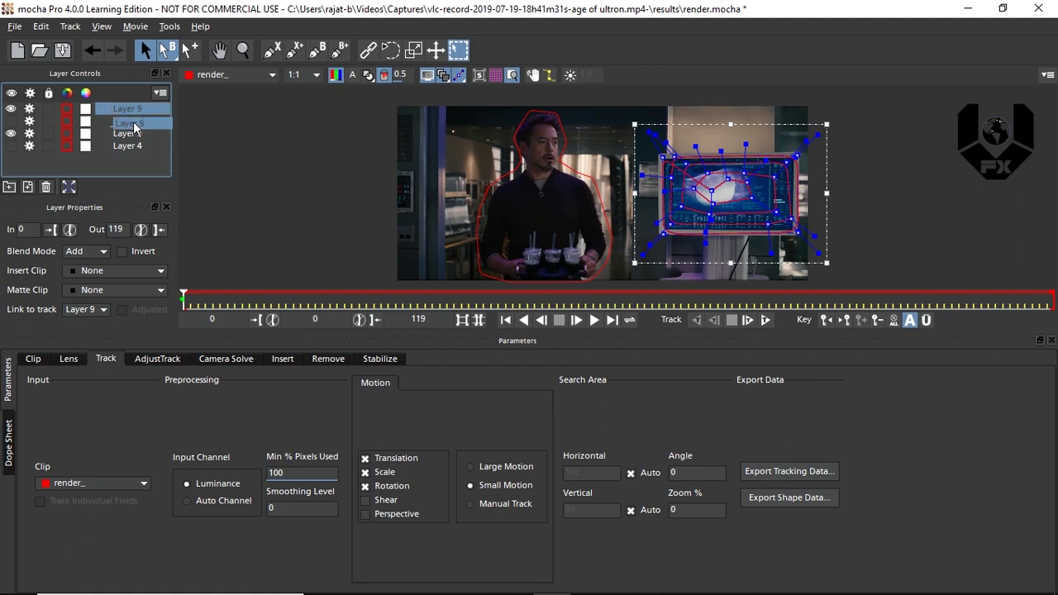
drag(143, 146, 131, 142)
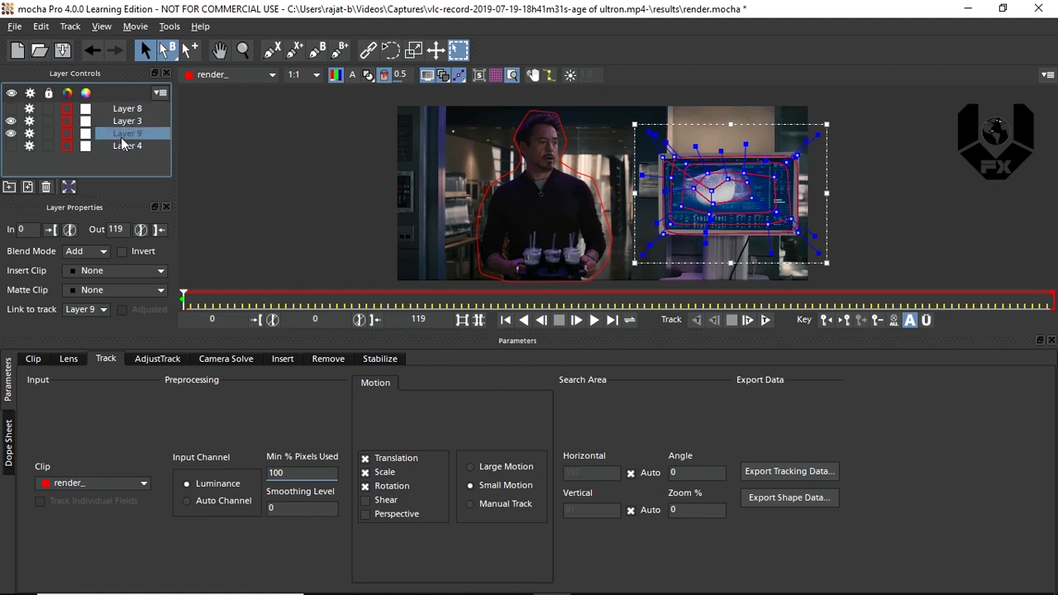
click(129, 122)
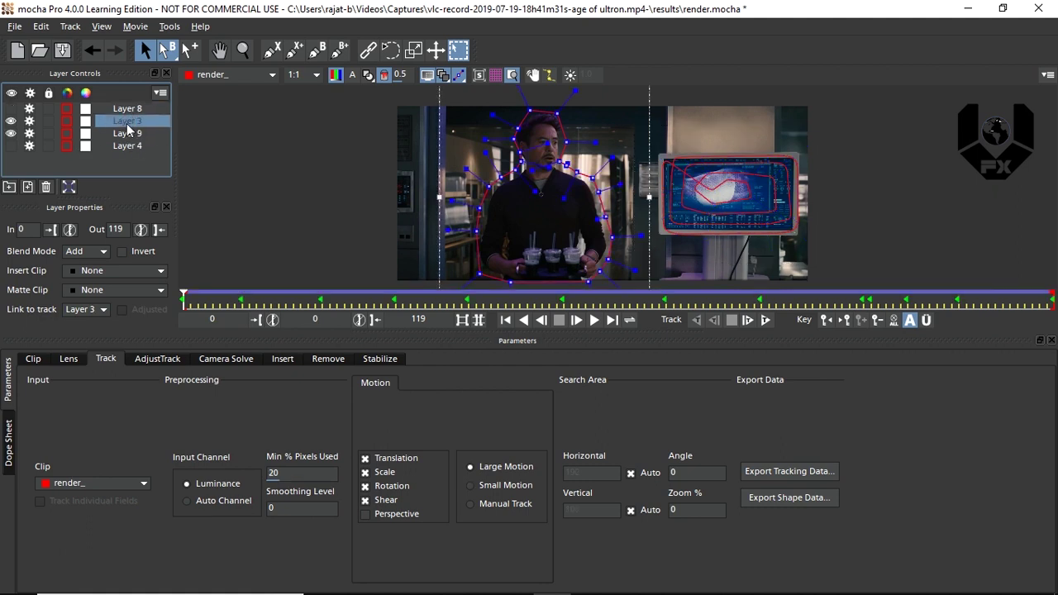
click(137, 135)
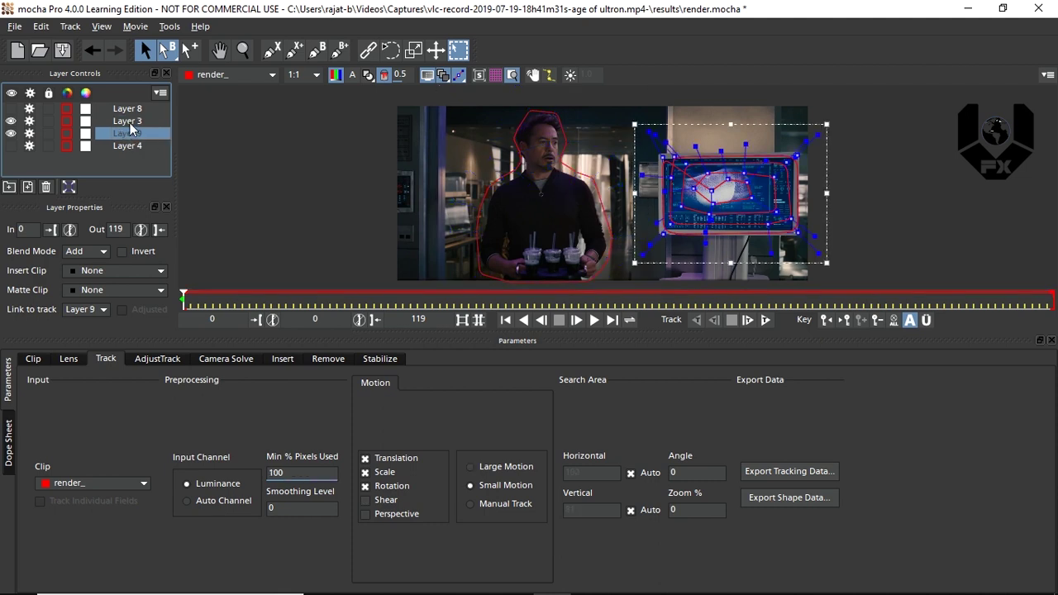
click(126, 121)
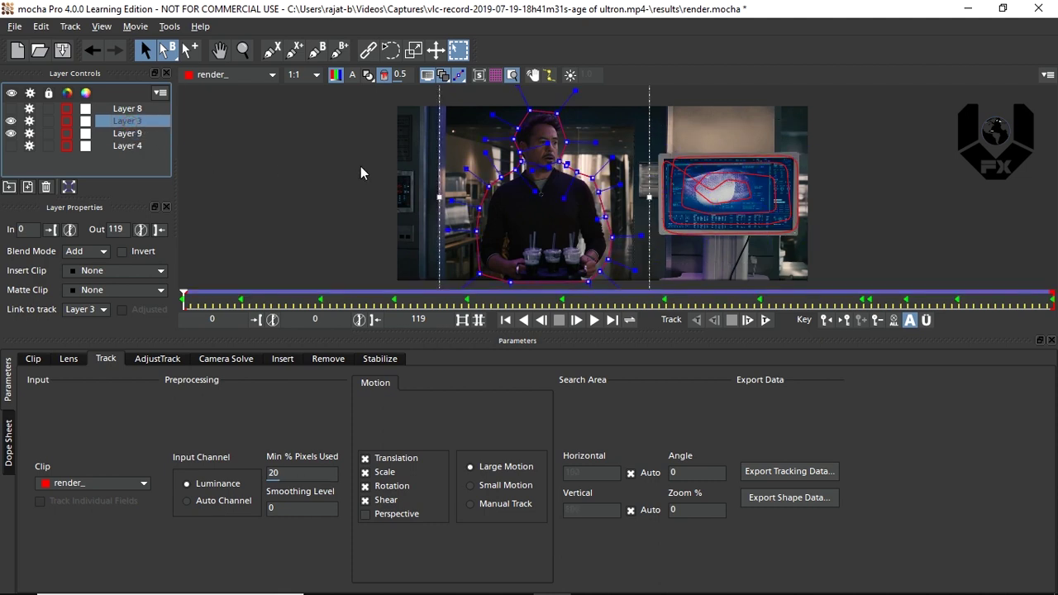
click(132, 134)
click(138, 122)
click(131, 135)
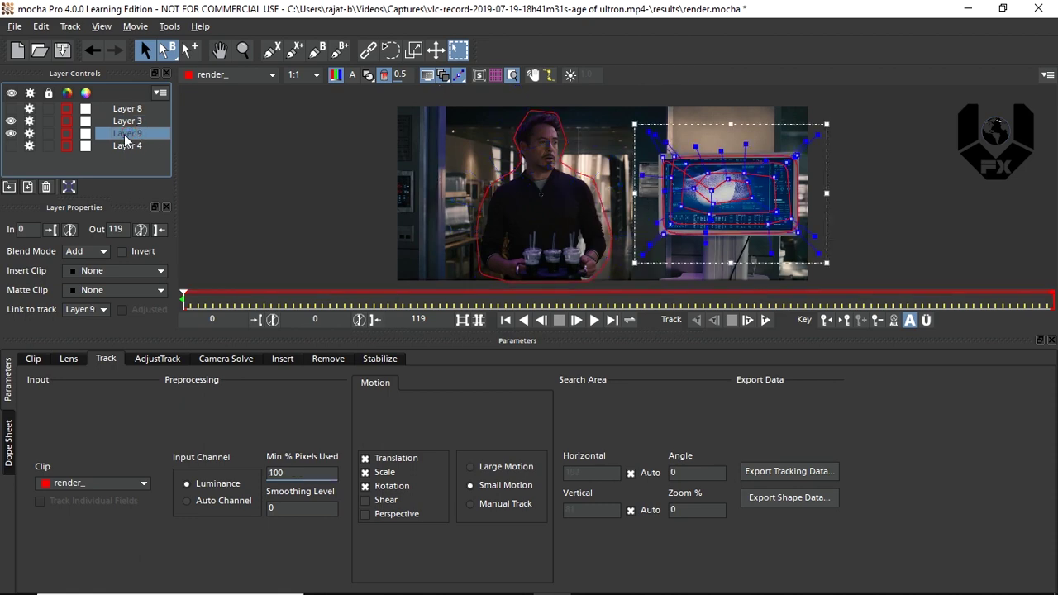
right_click(124, 134)
Delete Layers 9 and 8, then select Layer 4 and scrub through frames to check its track
click(170, 190)
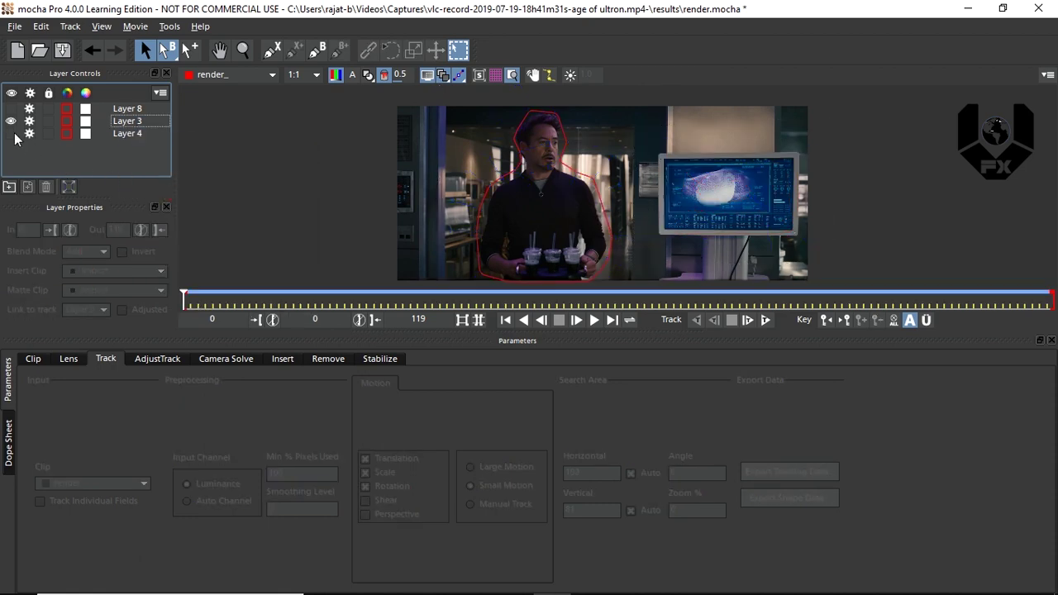
click(124, 108)
right_click(129, 112)
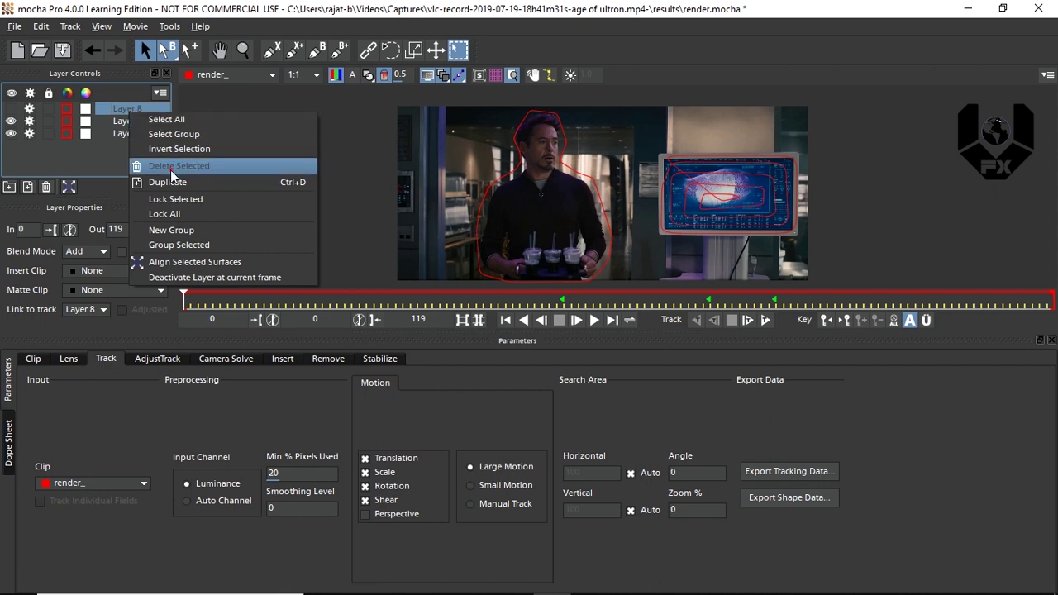
click(172, 166)
click(114, 122)
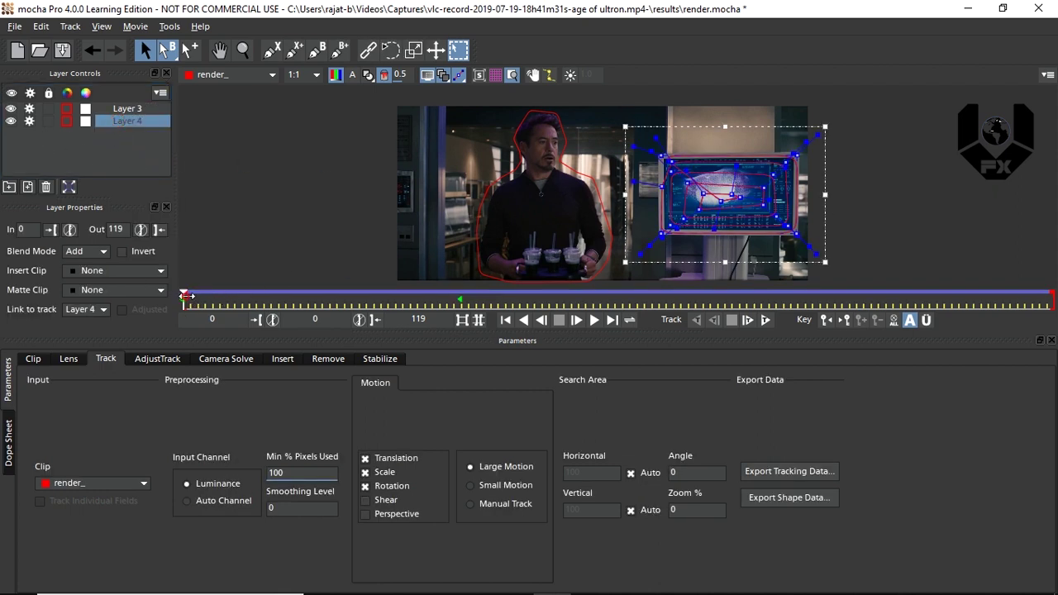
drag(184, 295, 299, 310)
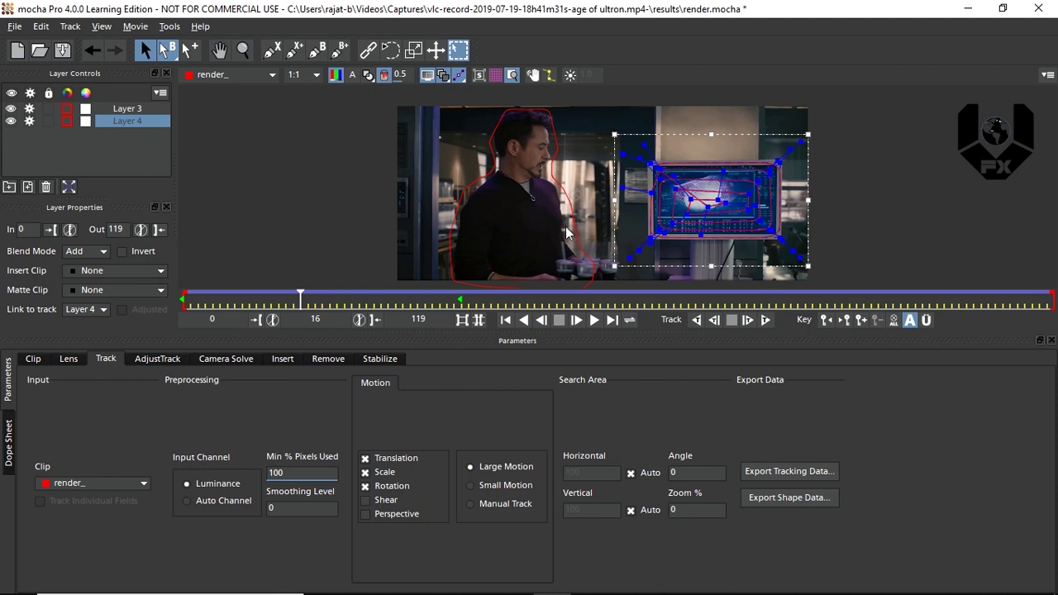
Insert the Logo clip into Layer 4, hide both layer outlines, and scrub to preview the pinned logo
click(116, 271)
click(115, 312)
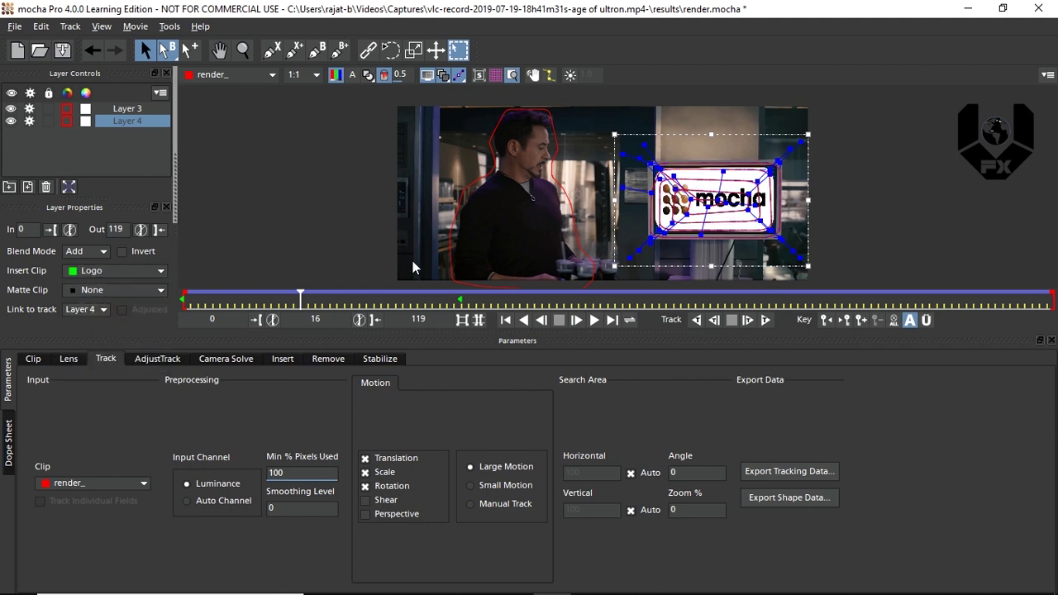
click(10, 121)
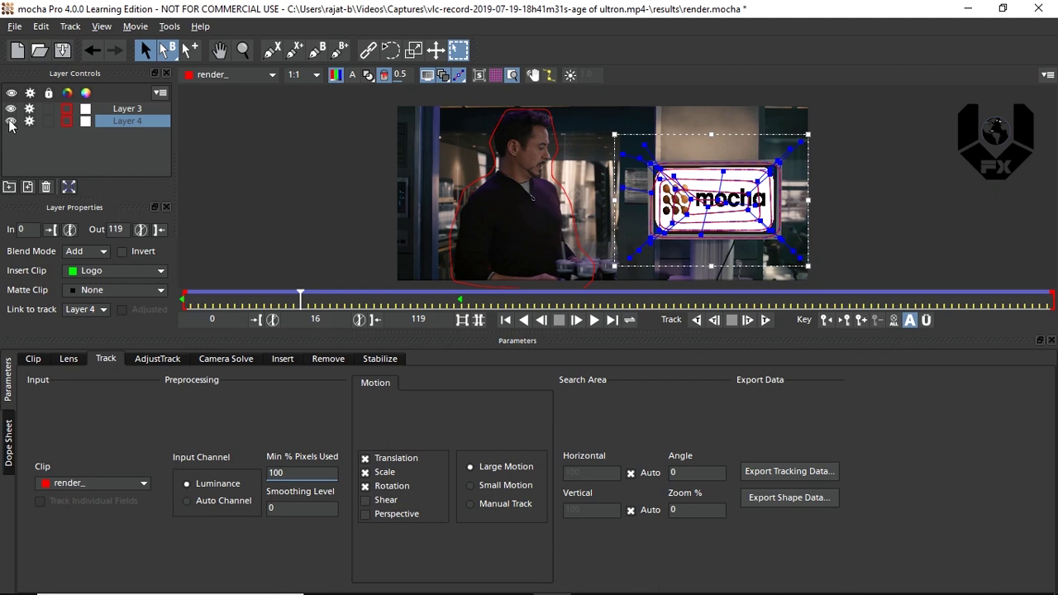
click(10, 108)
drag(301, 299, 183, 302)
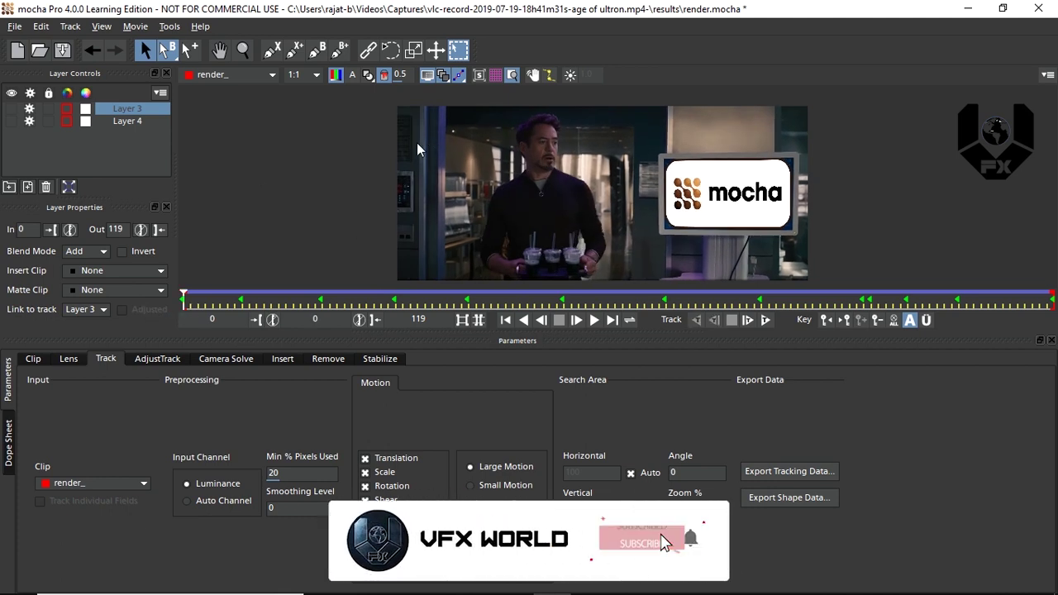
mouse_move(184, 296)
mouse_down()
mouse_move(342, 297)
mouse_move(171, 299)
mouse_move(353, 288)
mouse_move(182, 303)
mouse_up()
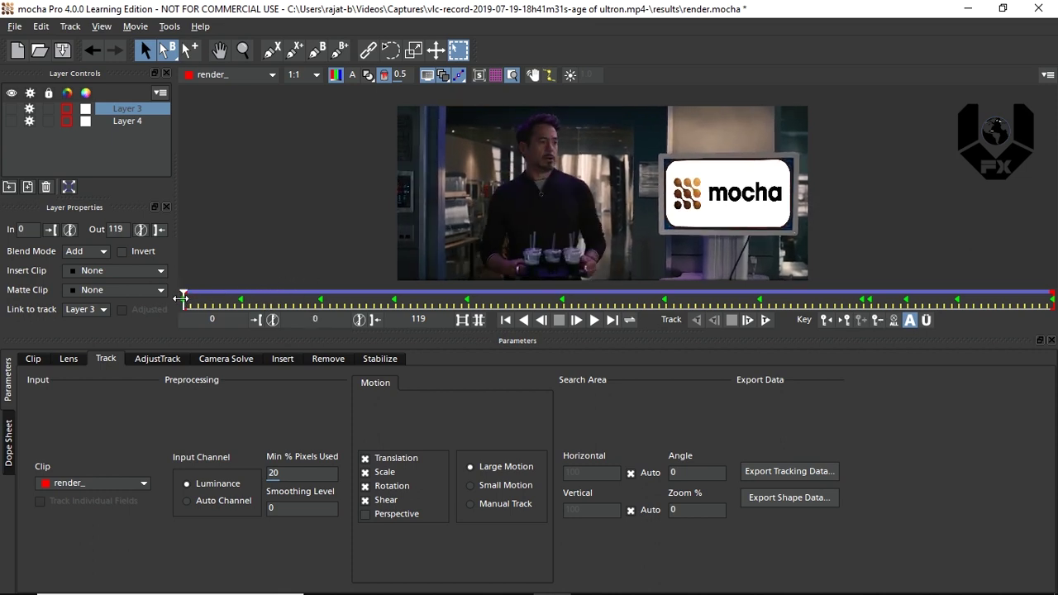
Show Layer 4's tracking grid, scrub frames 0–90 to verify it, then open the tracking data export
click(496, 75)
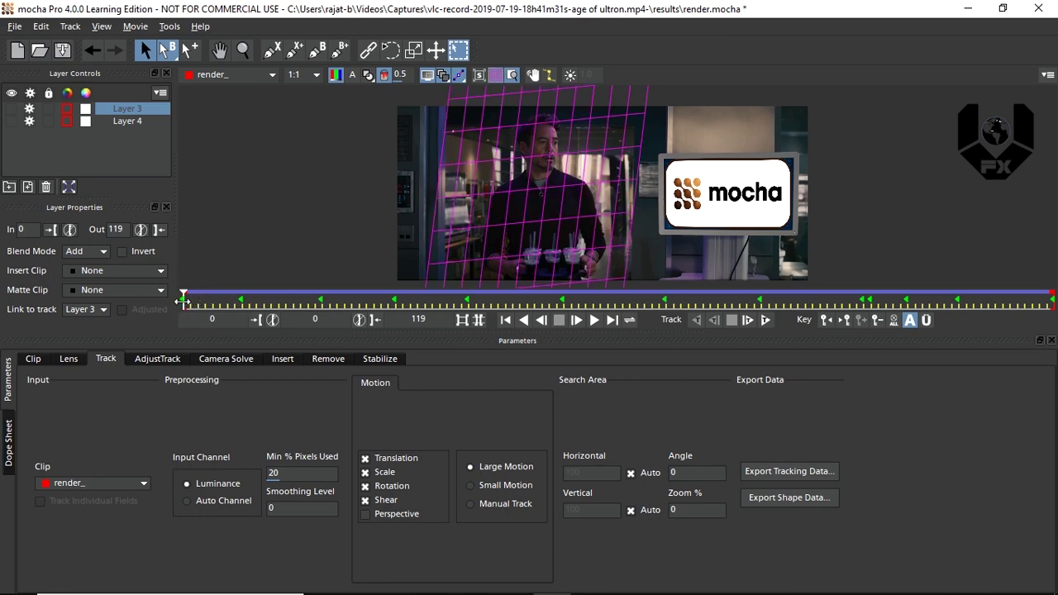
drag(182, 302, 138, 294)
click(495, 76)
click(140, 122)
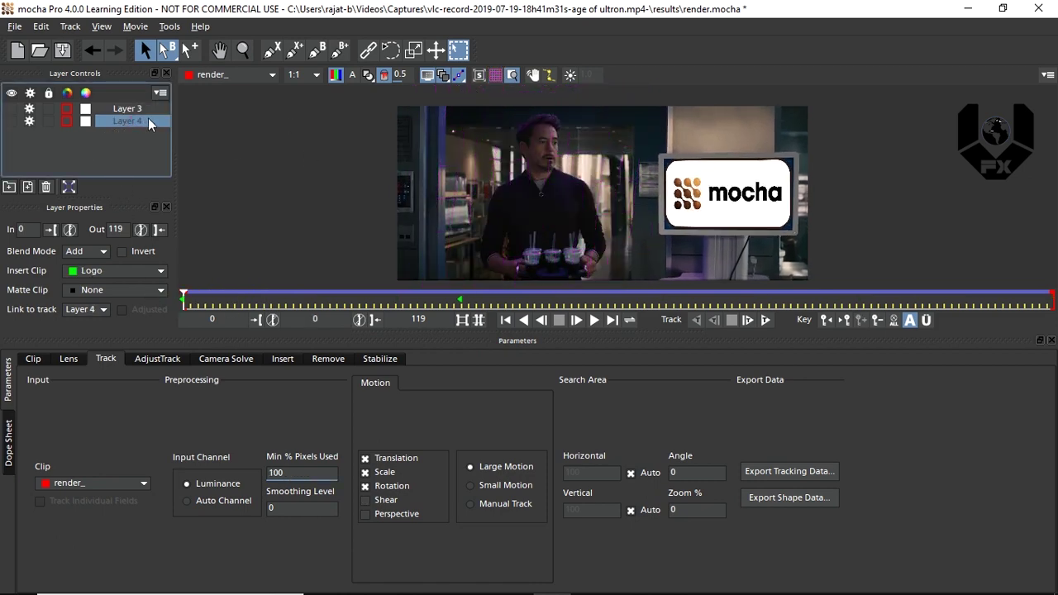
click(494, 76)
drag(184, 294, 725, 296)
drag(803, 271, 157, 270)
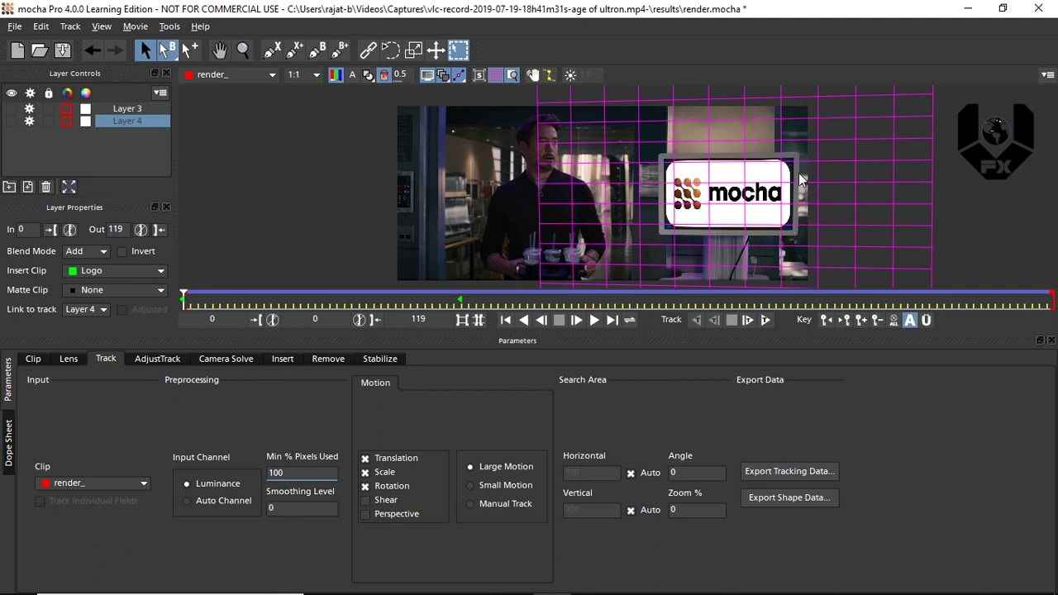
click(779, 474)
Copy Layer 4's tracking to the clipboard as After Effects Corner Pin (corner pin only) data
click(520, 318)
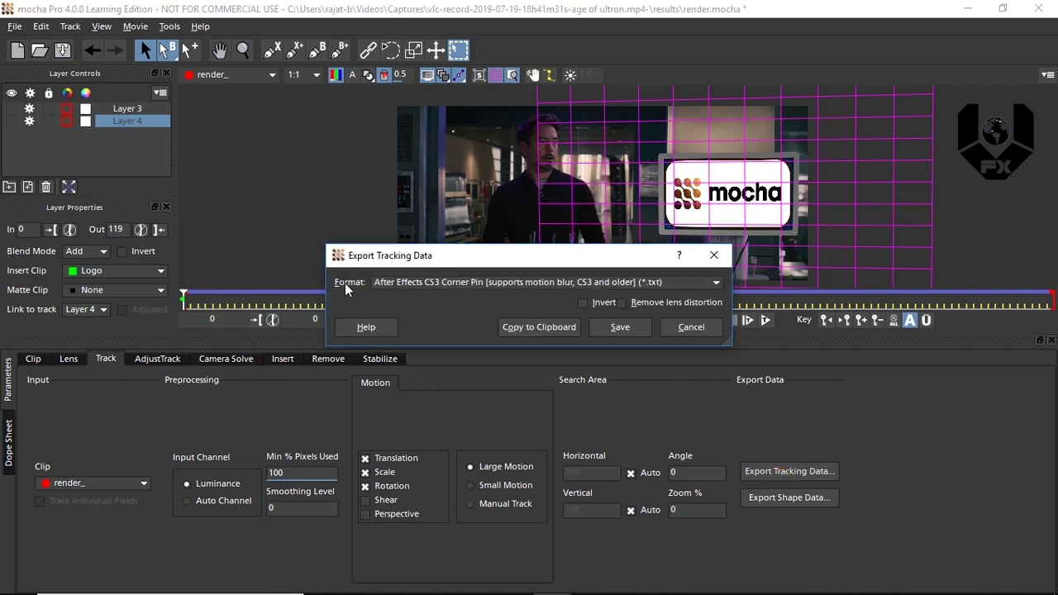
click(612, 283)
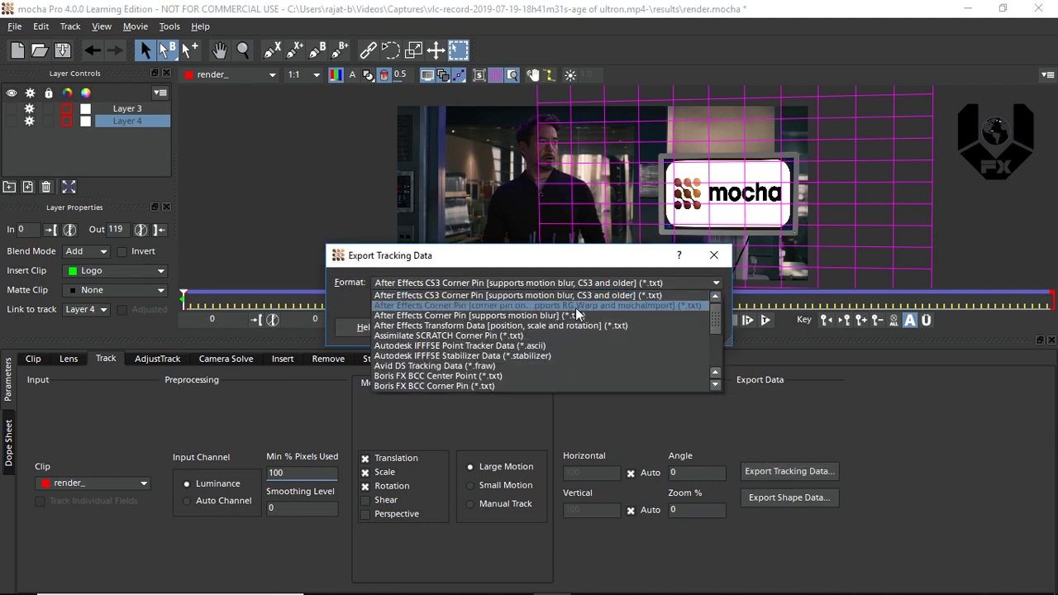
click(657, 306)
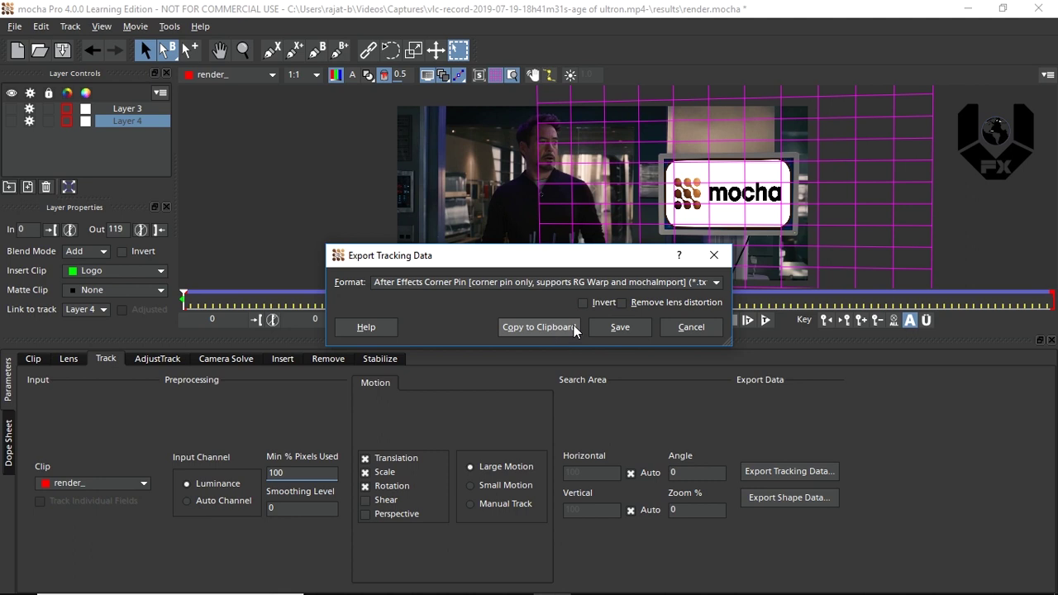
click(674, 328)
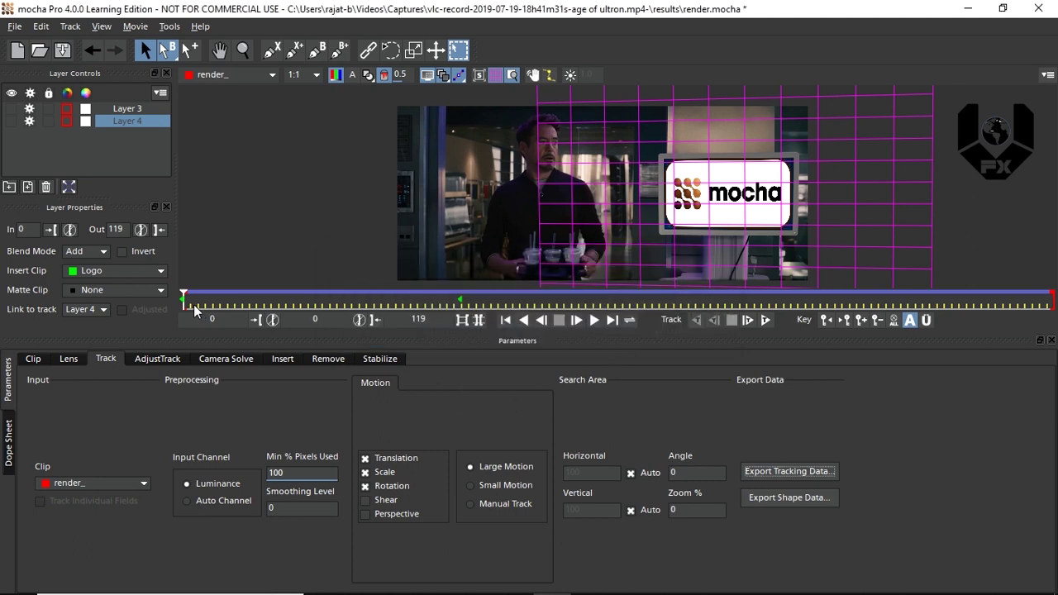
Play the shot from around frame 20 to check the logo and grid stay locked to the monitor
mouse_move(183, 302)
mouse_down()
mouse_move(312, 320)
mouse_move(184, 306)
mouse_up()
click(593, 321)
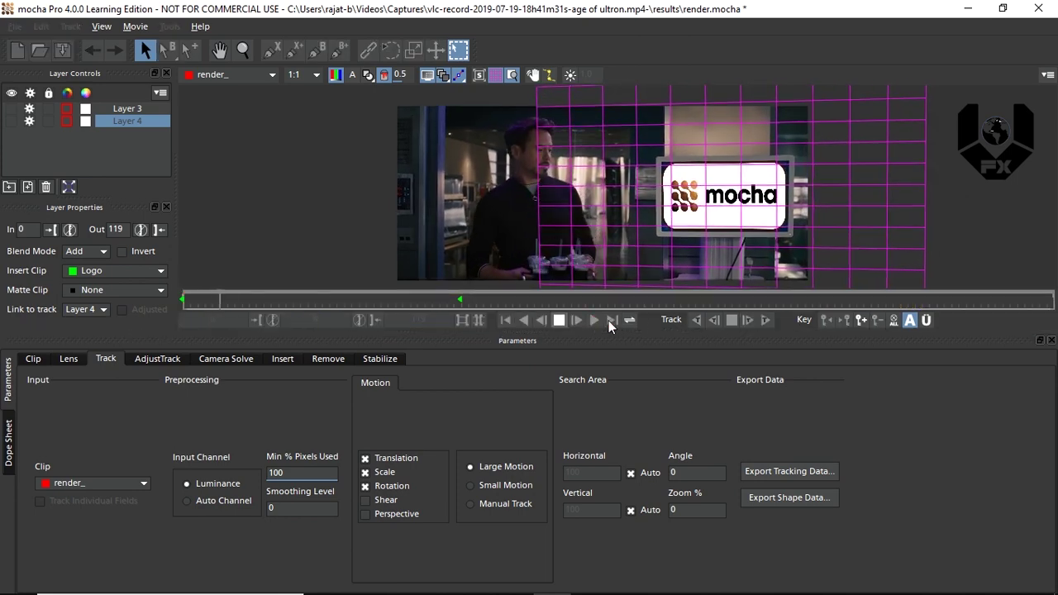